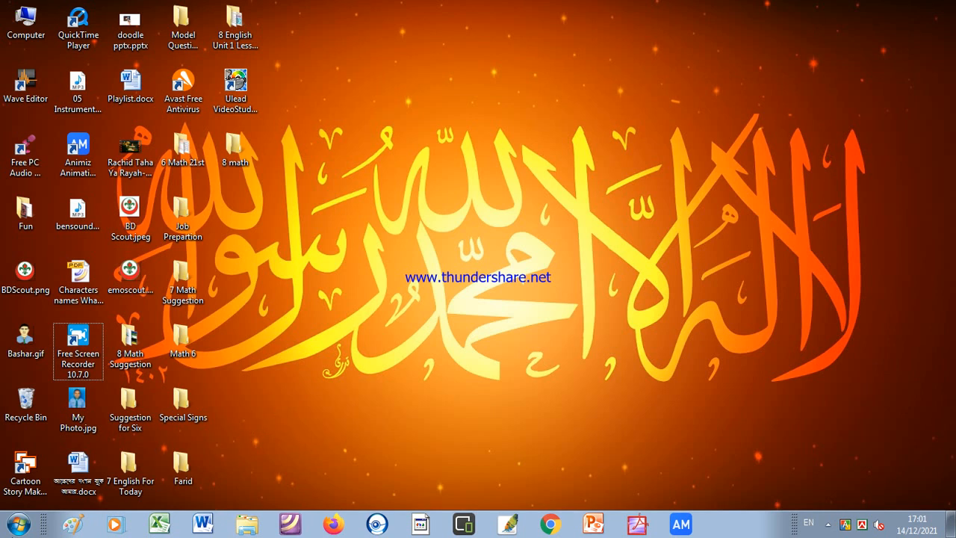
- Launch Microsoft Access 2010 from the Microsoft Office program group
click(19, 526)
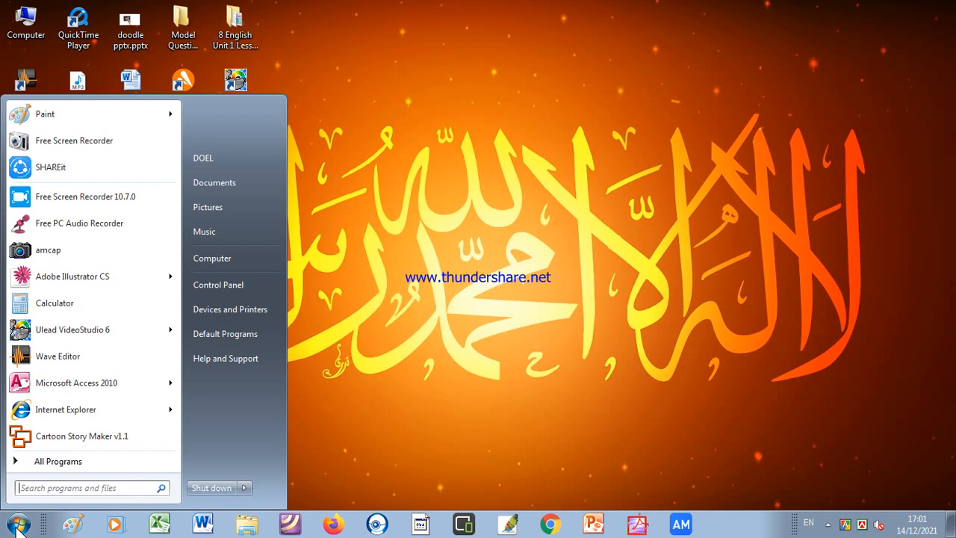
click(58, 462)
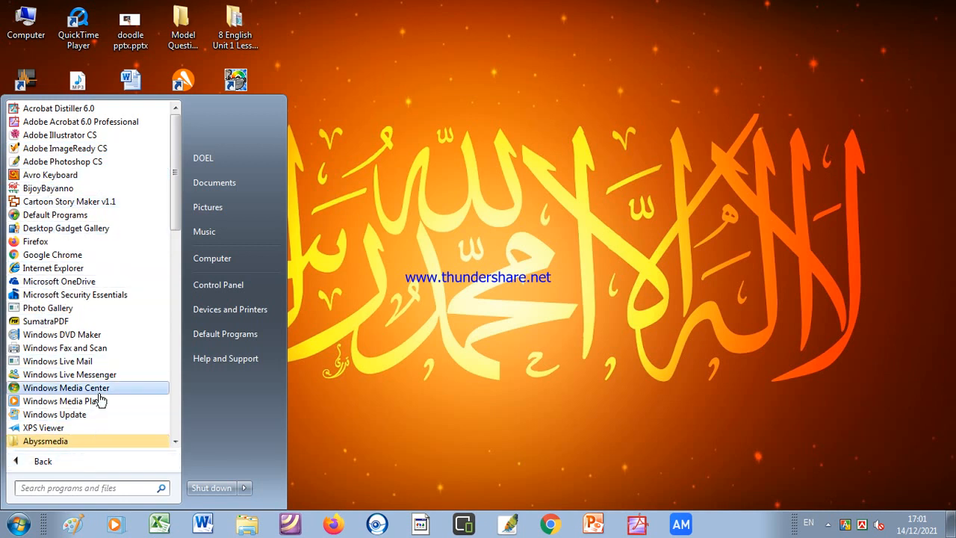
scroll(110, 358, down, 9)
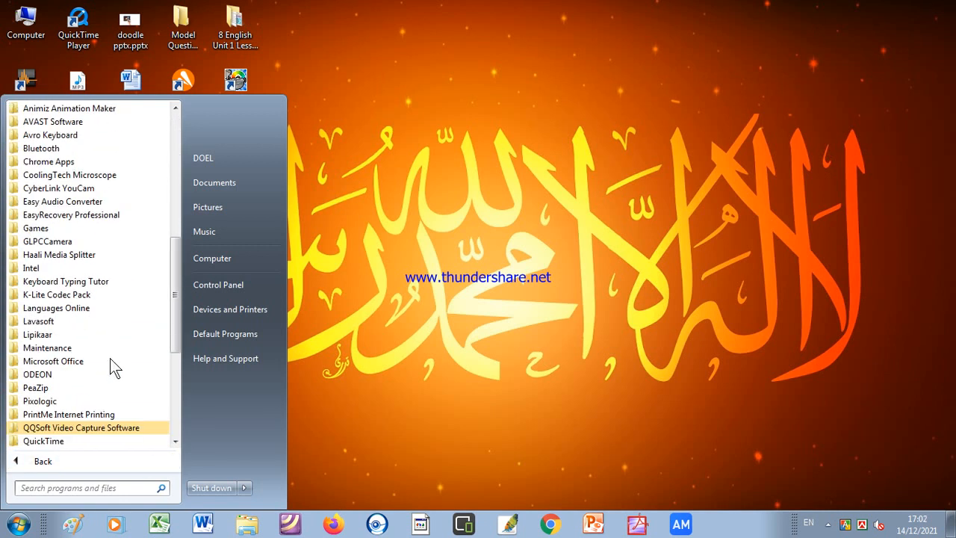
scroll(110, 358, down, 1)
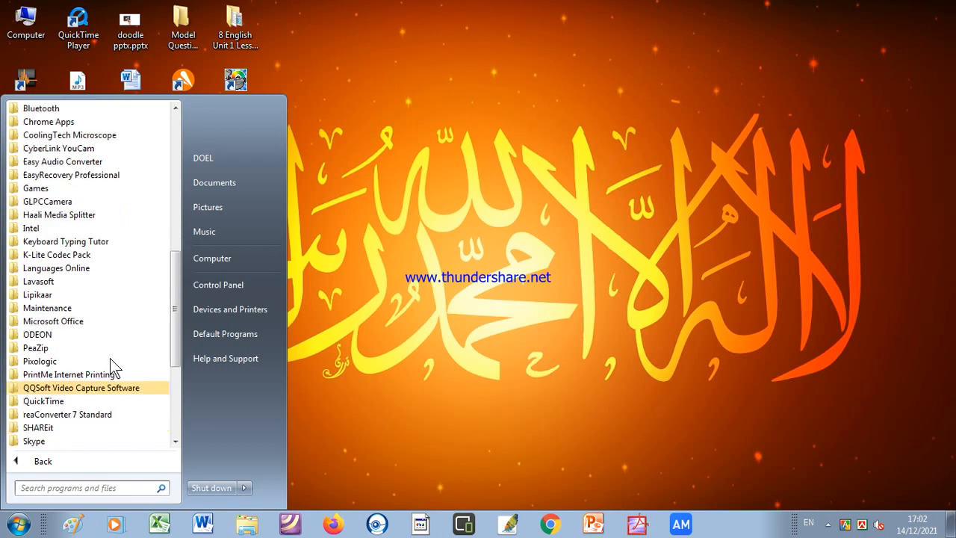
click(101, 320)
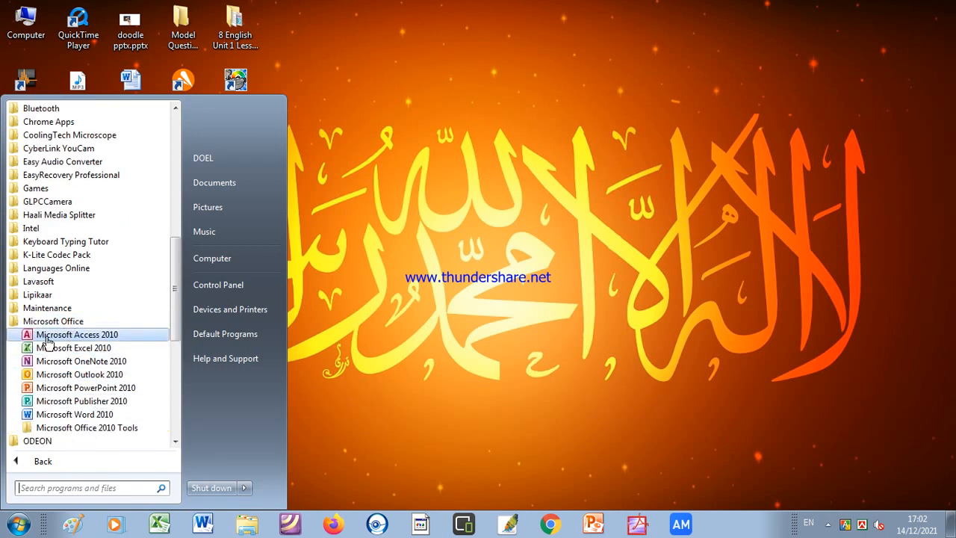
click(94, 337)
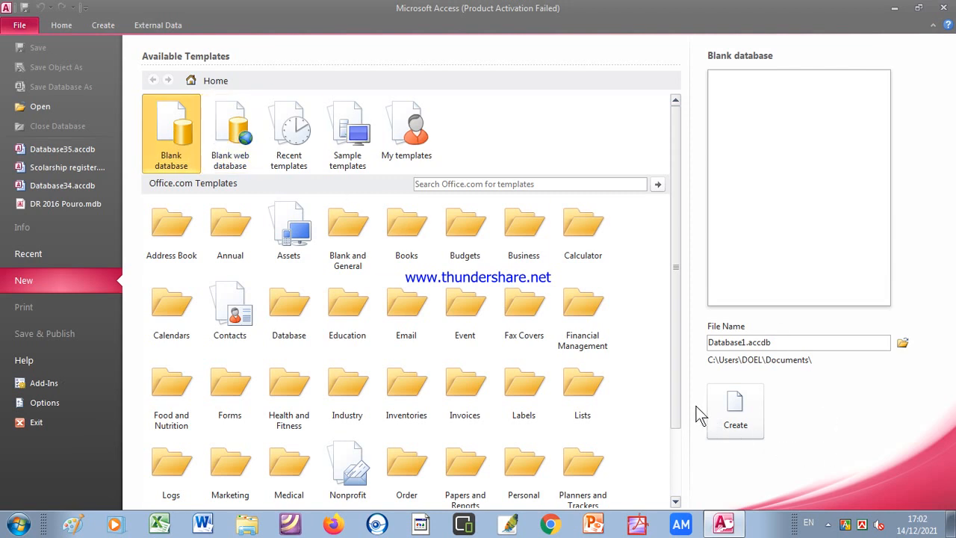
- Dismiss the Office activation wizard and create a blank database with the file name Database1.accdb
click(736, 411)
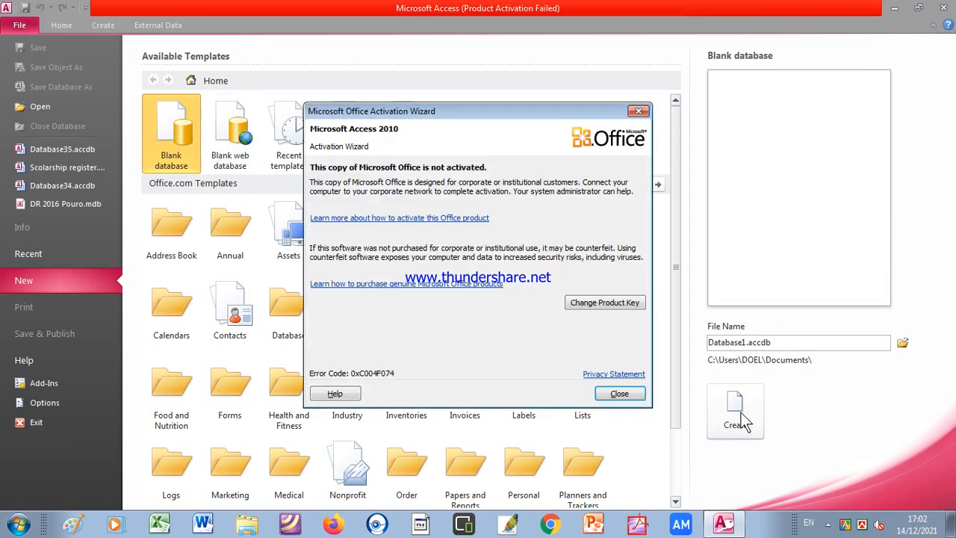
click(623, 396)
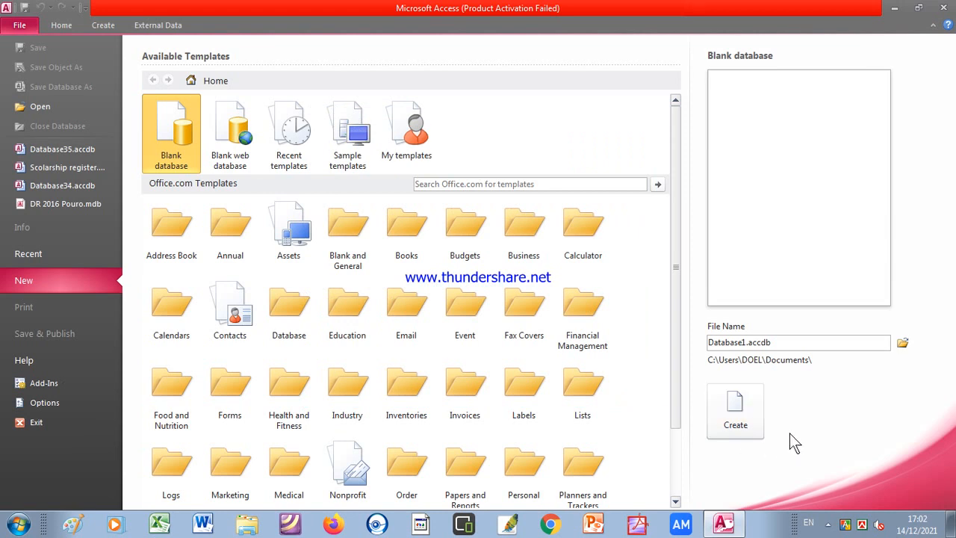
click(736, 422)
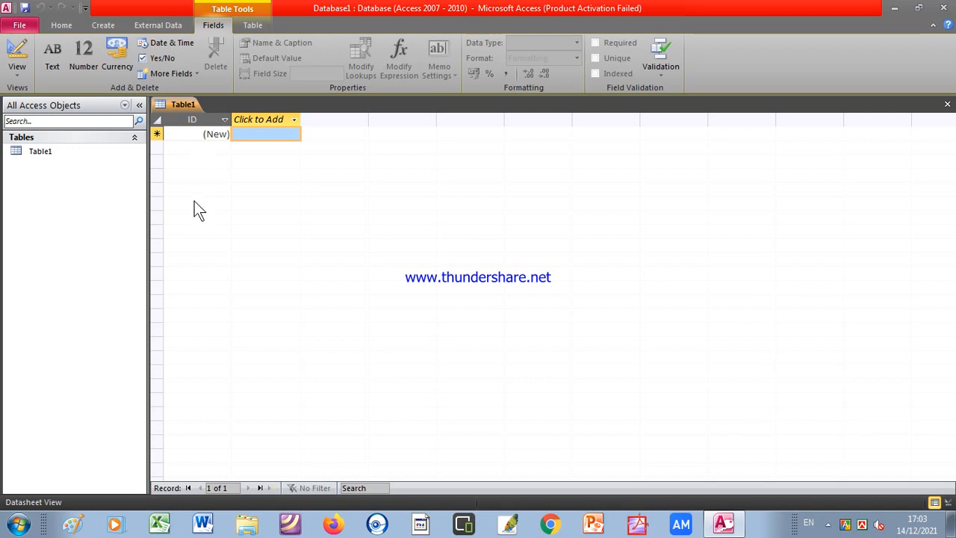
- Add two text fields named ক্রমিক নং and শিক্ষার্থীর নাম to Table1 after the ID column
click(259, 120)
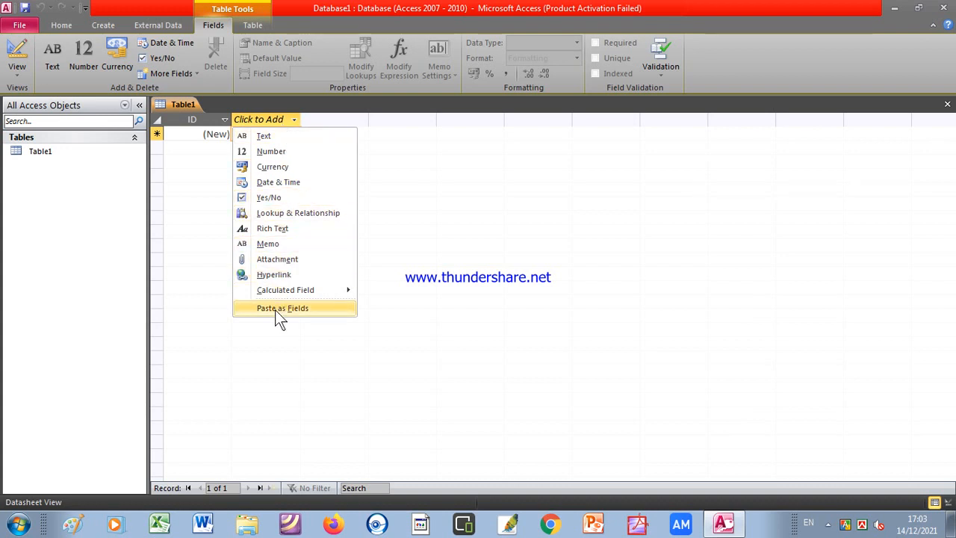
click(268, 139)
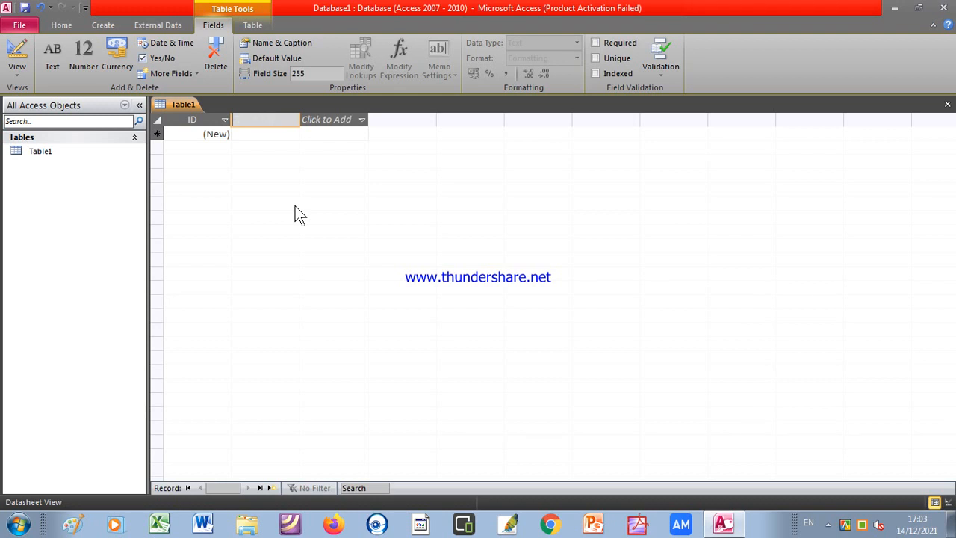
key(Return)
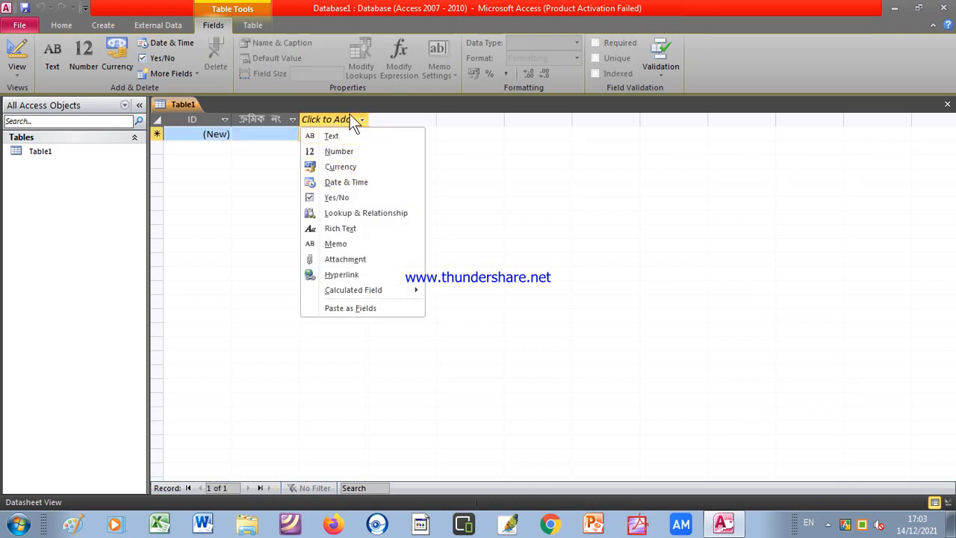
click(340, 139)
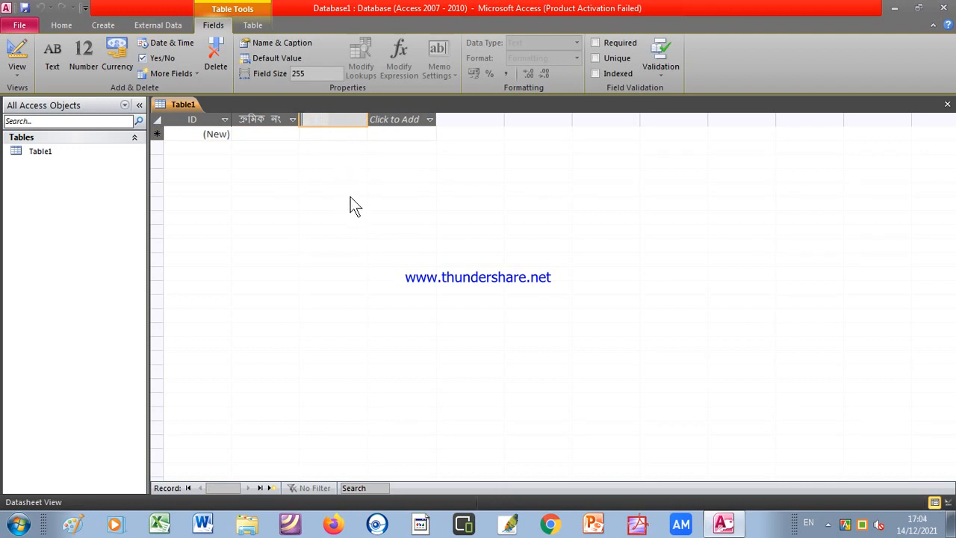
text(নাম)
text(র )
text(র নাম)
key(Return)
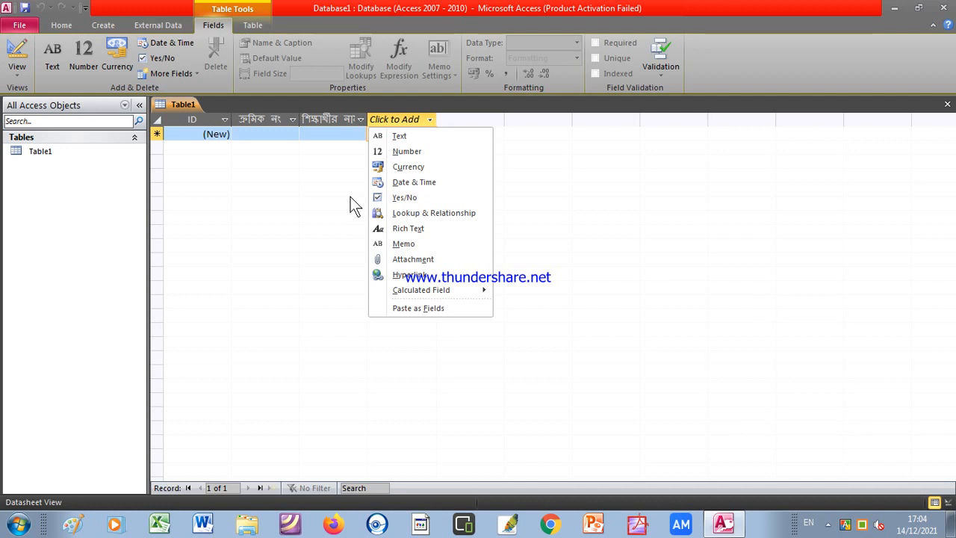
- Add two more text fields to Table1, named পিতার নাম and মাতার নাম
click(408, 138)
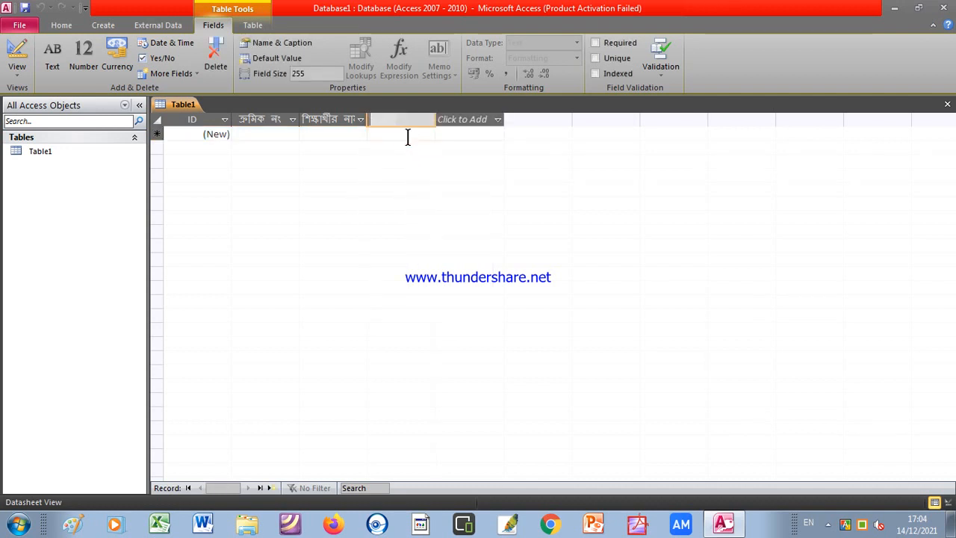
text(পিতার নাম)
key(Return)
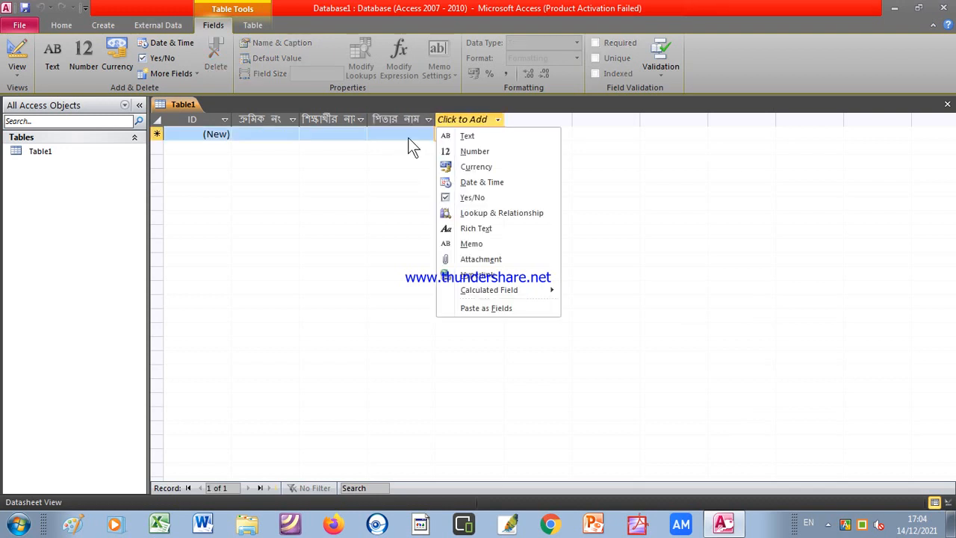
click(493, 135)
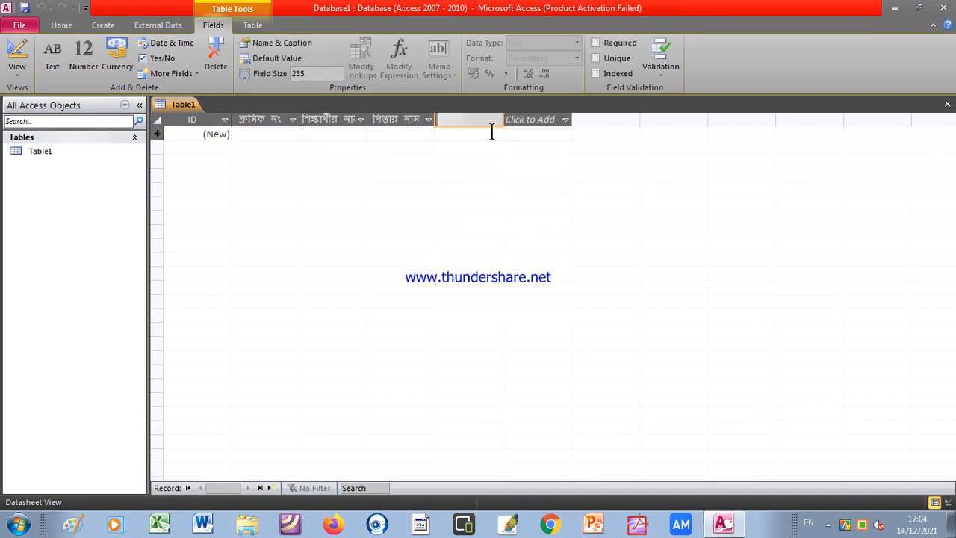
text(মাতার নাম)
key(Return)
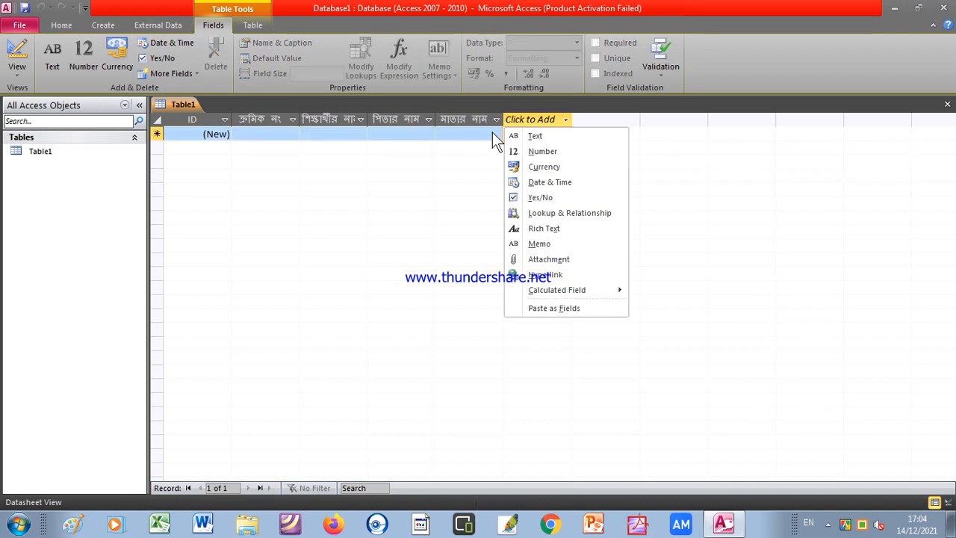
- Add a text field named গ্রাম after the মাতার নাম column
click(564, 138)
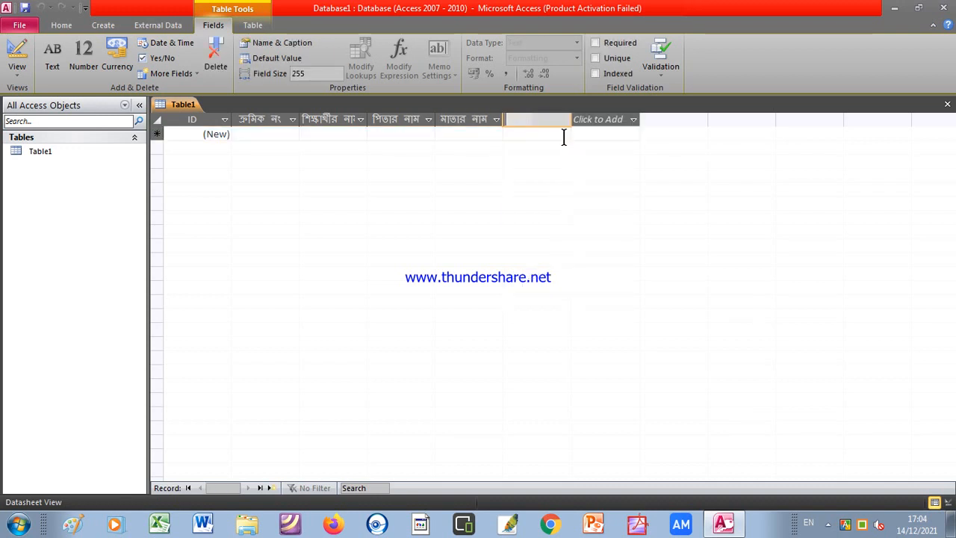
key(BackSpace)
text(ন্ম)
key(BackSpace)
key(BackSpace)
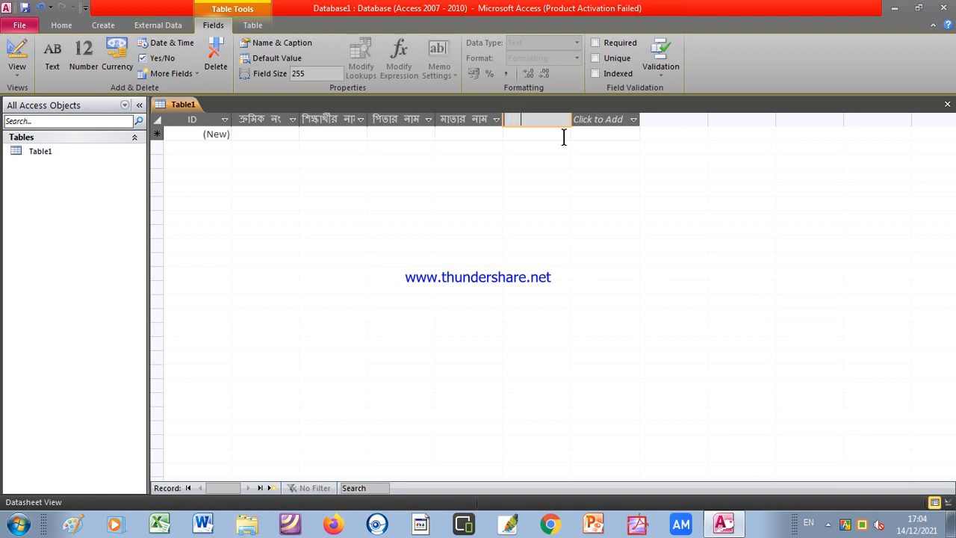
key(Return)
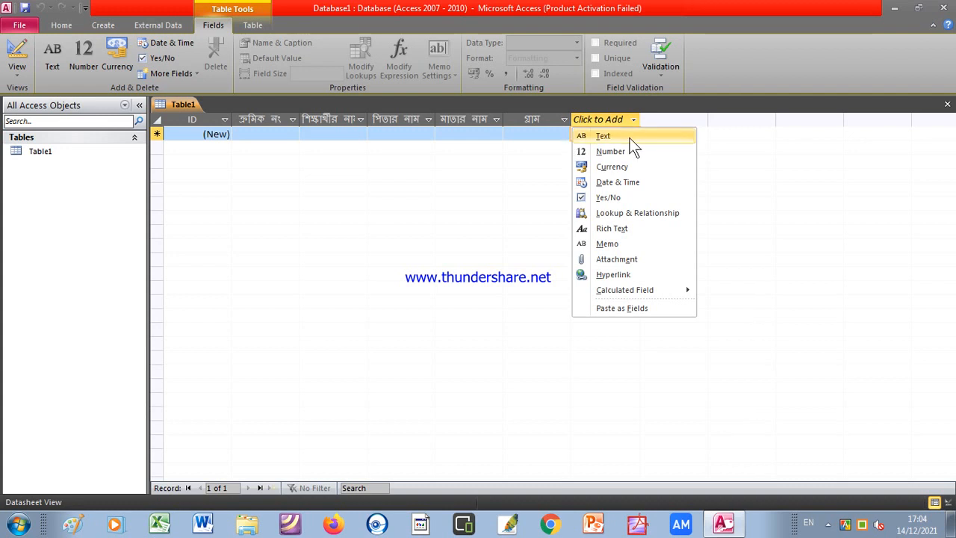
- Add the text fields ডাকঘর and উপজেলা after the গ্রাম column
click(630, 139)
text(ডাকঘর)
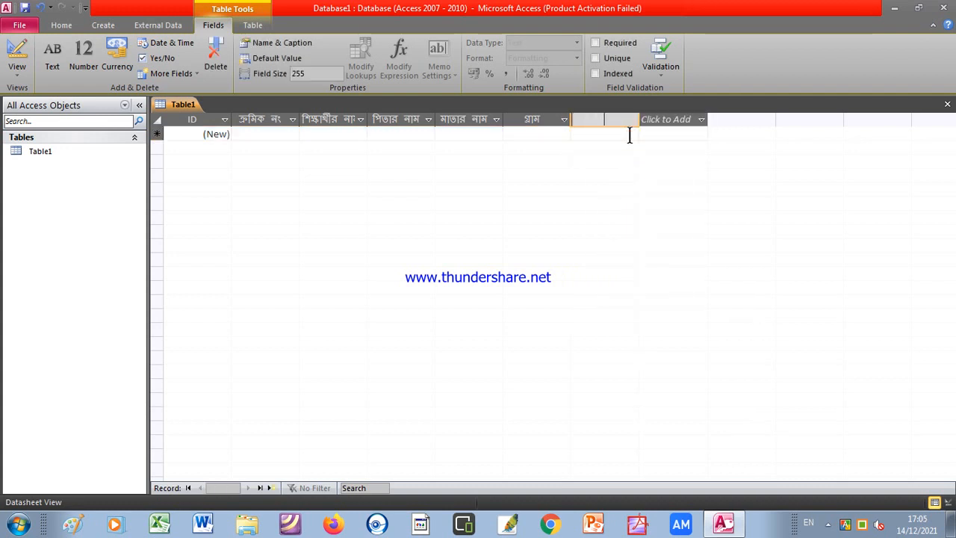
key(Return)
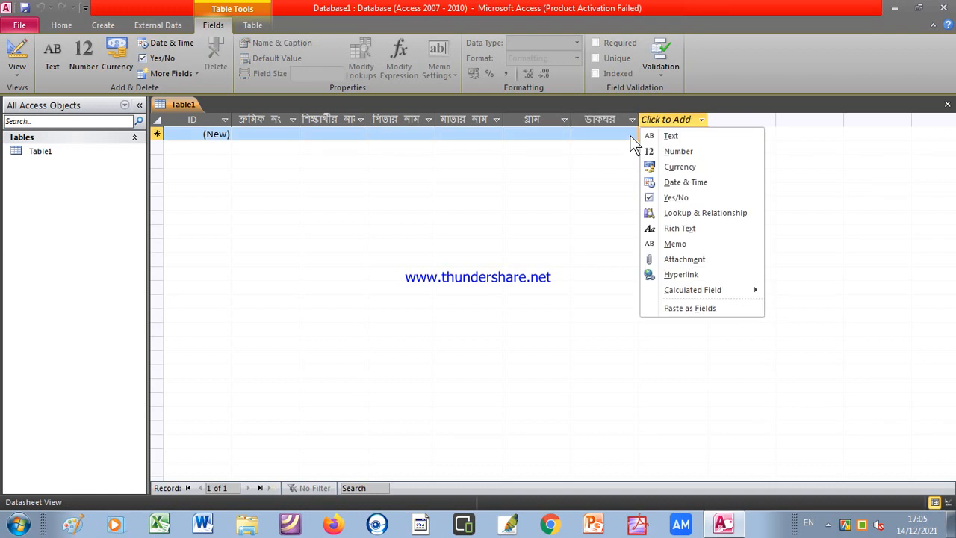
click(678, 135)
text(উপজেলা)
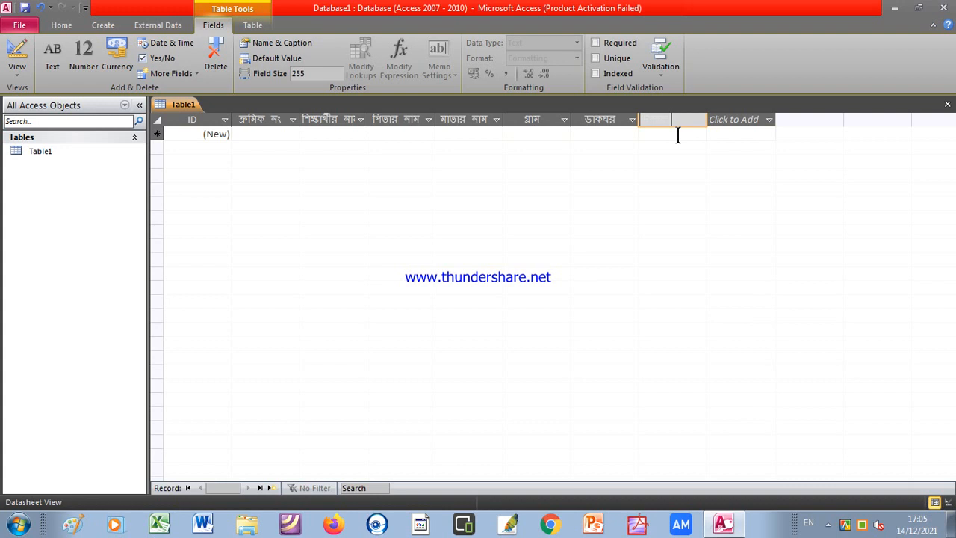
key(Return)
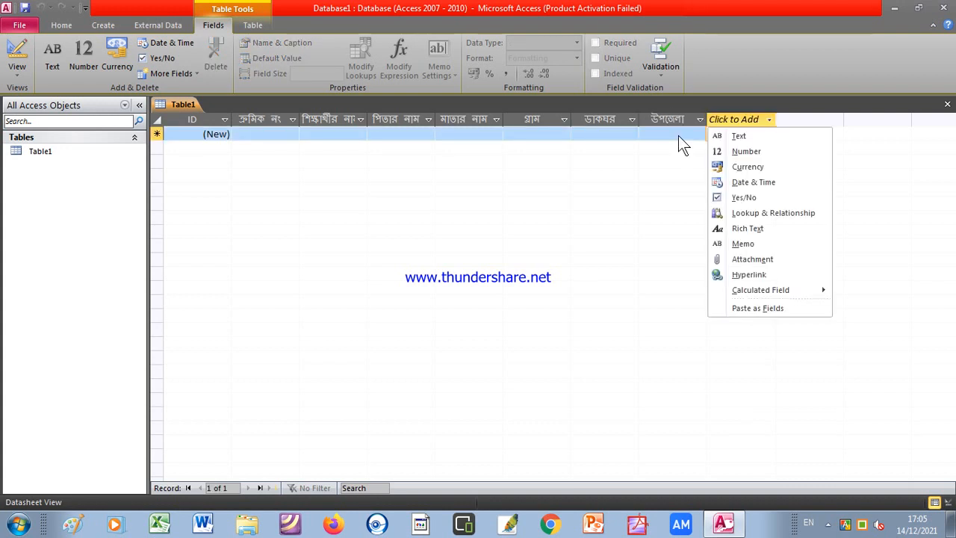
- Add the text fields জেলা and জন্মতারিখ after the উপজেলা column
click(756, 136)
text(জেল)
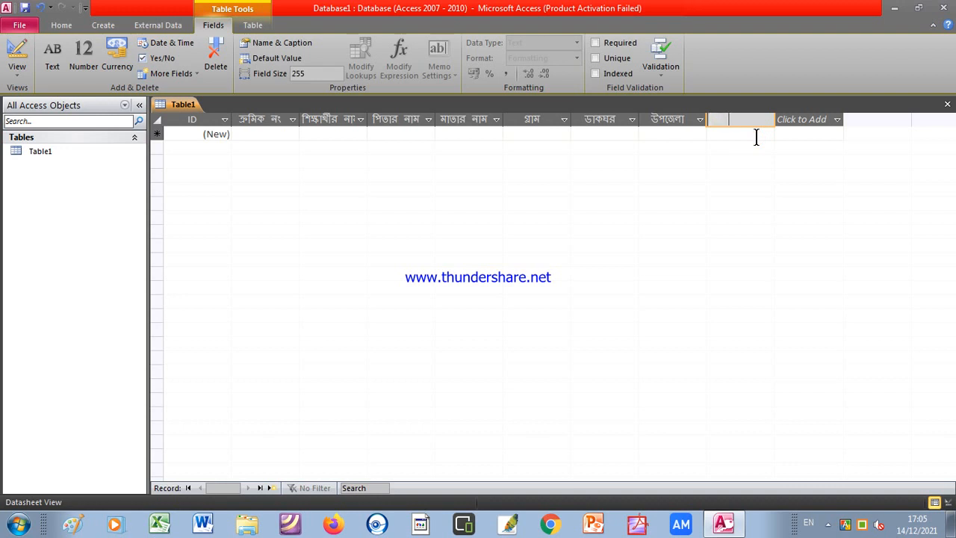
key(Return)
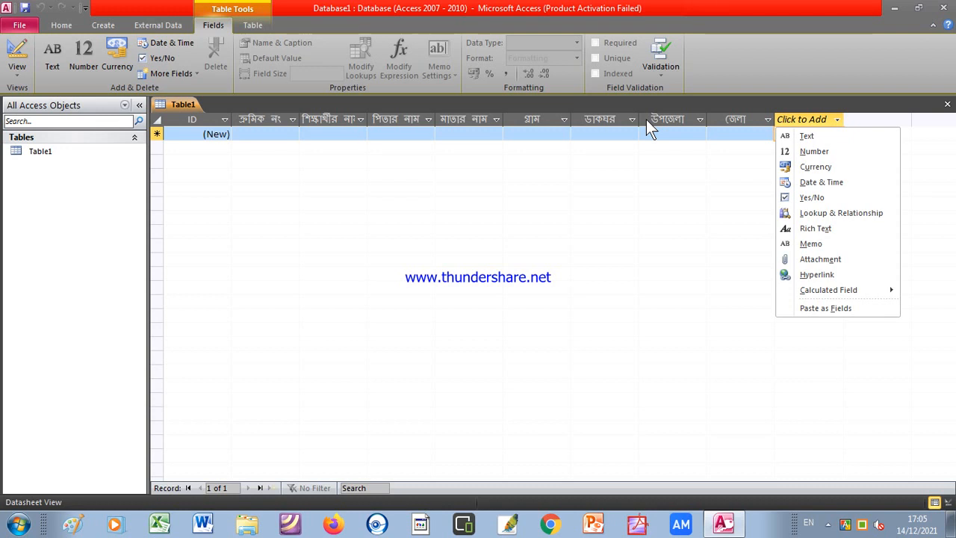
click(812, 137)
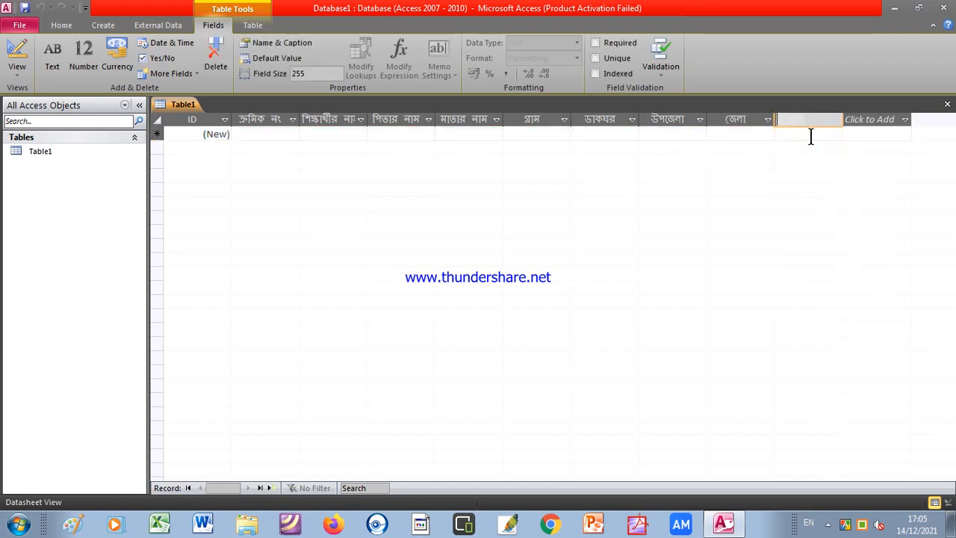
text(মোবাই)
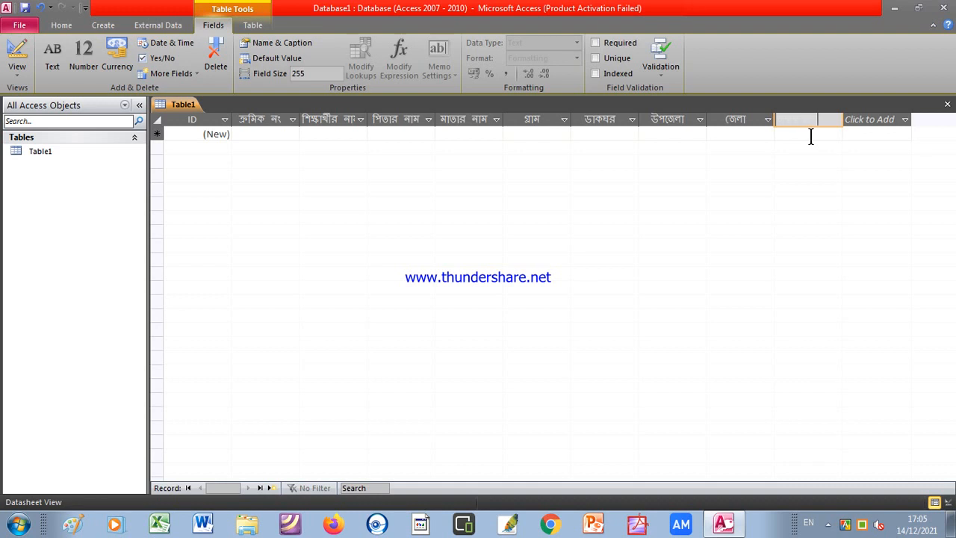
key(Return)
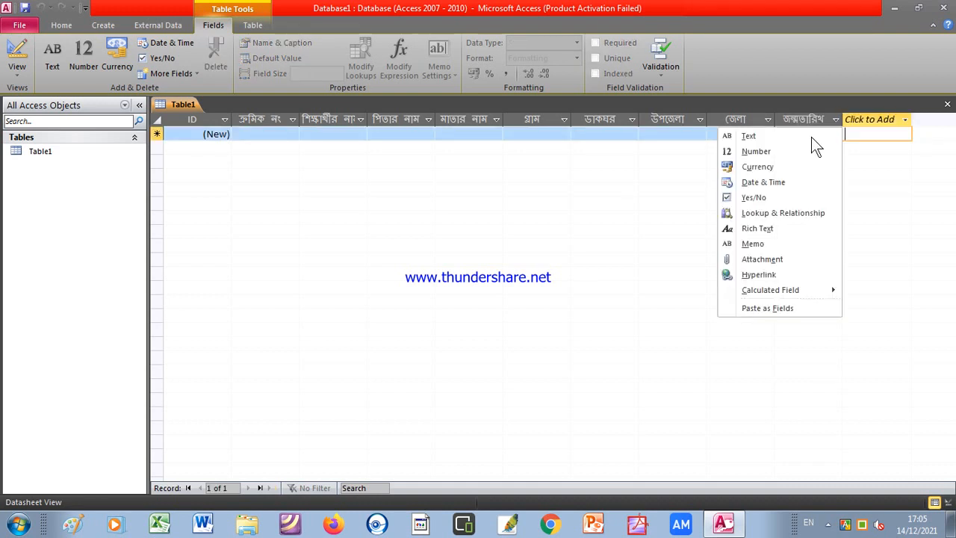
- Add text fields for the subjects বাংলা and গণিত after the জন্মতারিখ column
click(812, 137)
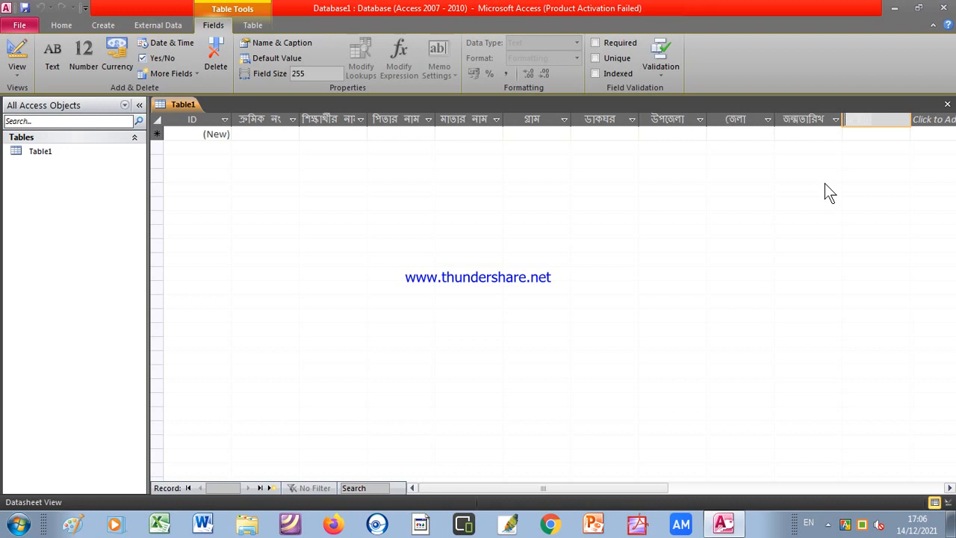
text(মোব)
key(Return)
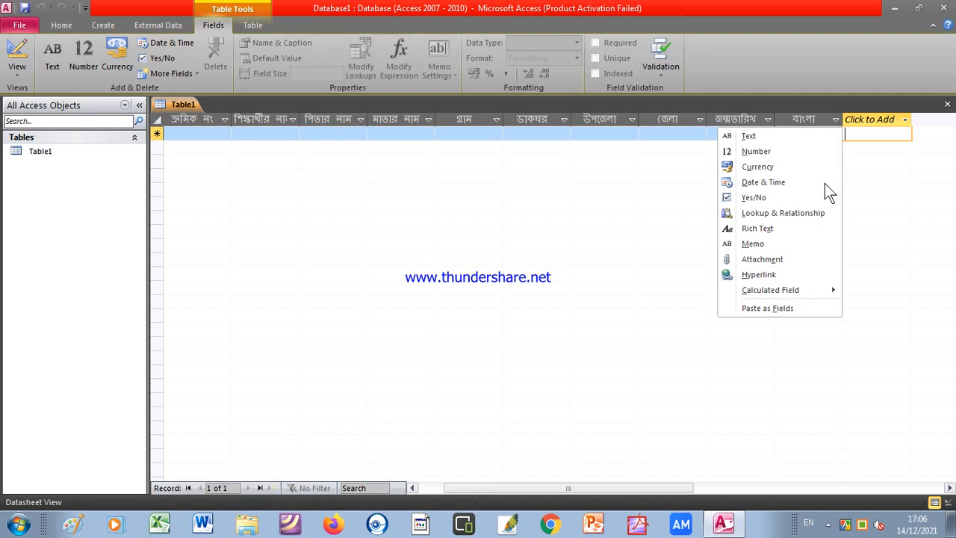
click(749, 137)
text(ইং)
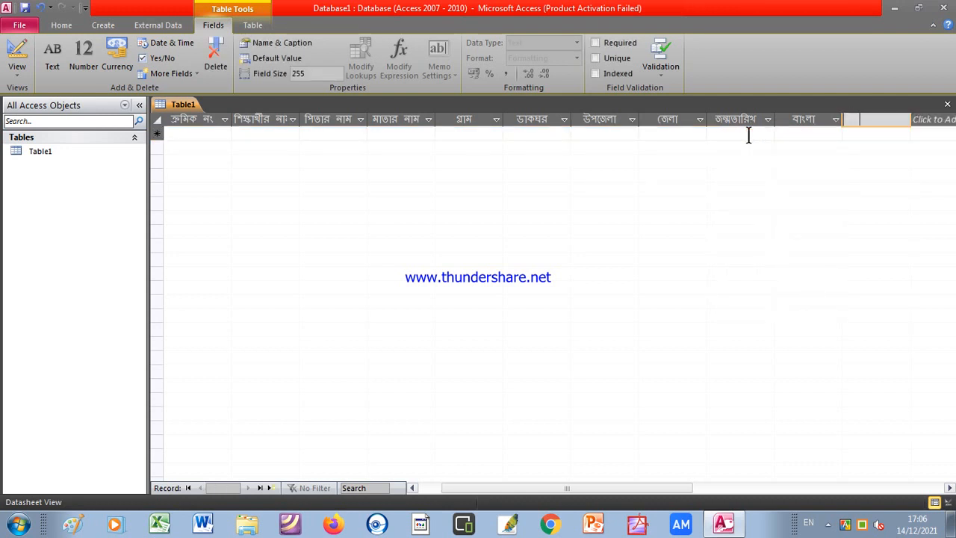
key(Return)
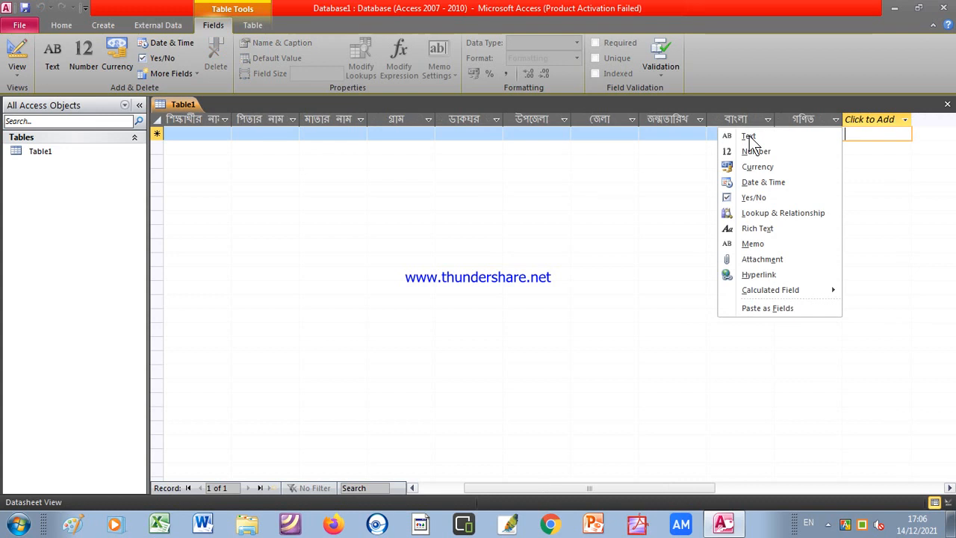
- Add text fields for the subjects ইংরেজি and বাওবি after the গণিত column
click(749, 137)
text(ইংরেজি)
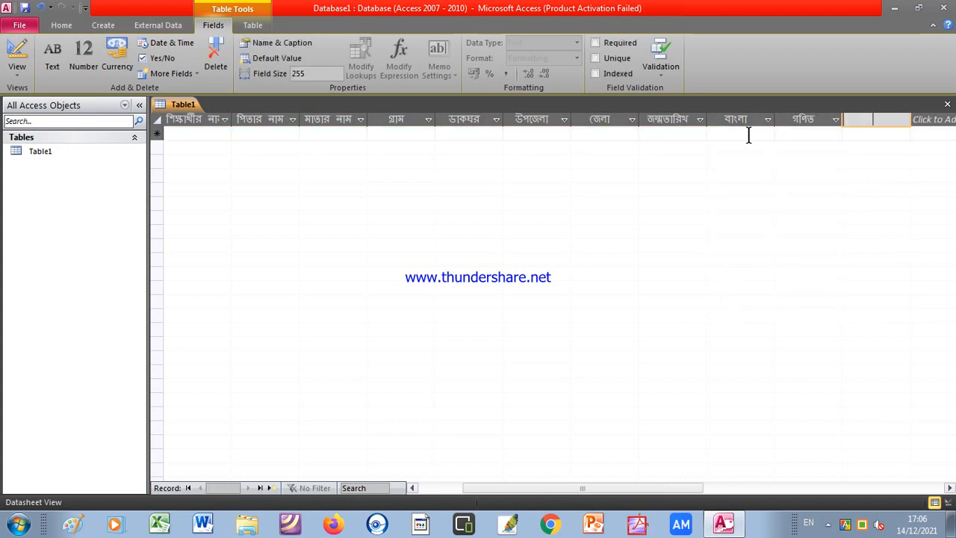
key(Return)
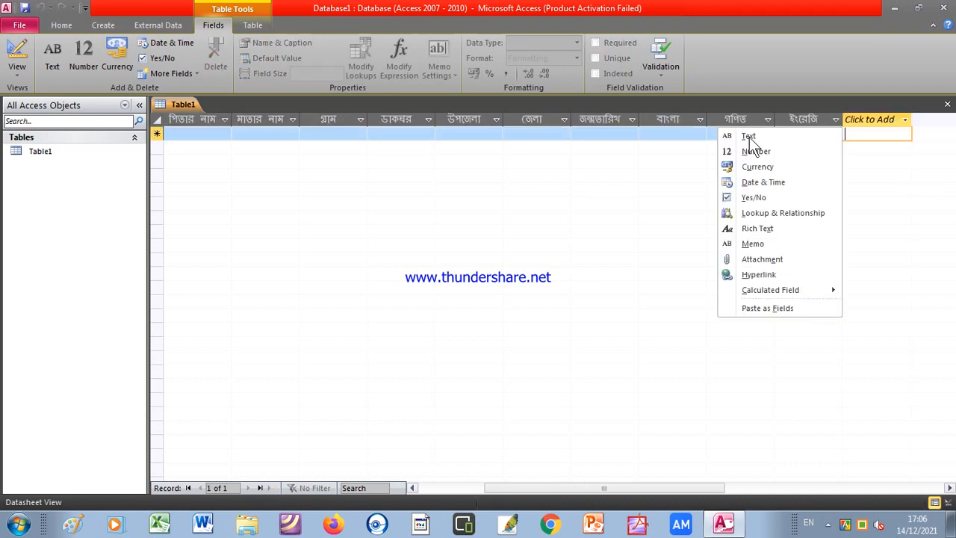
click(750, 137)
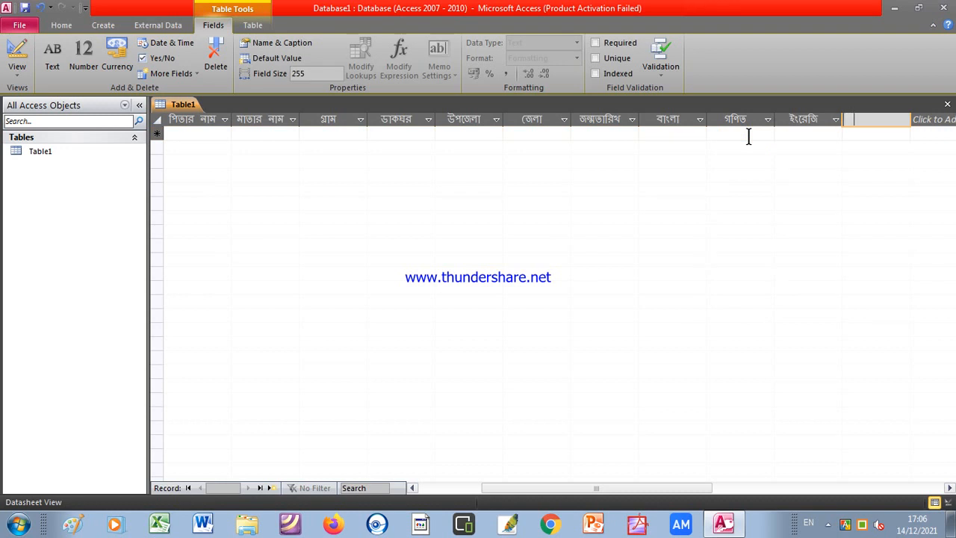
text(ওবি)
key(Return)
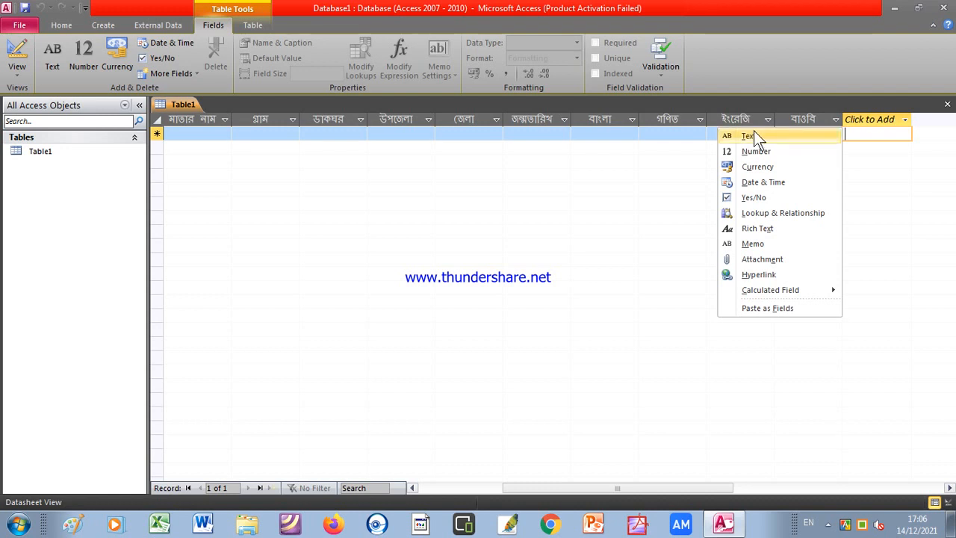
- Add text fields for the subjects বিজ্ঞান and ধর্ম after the বাওবি column
click(755, 135)
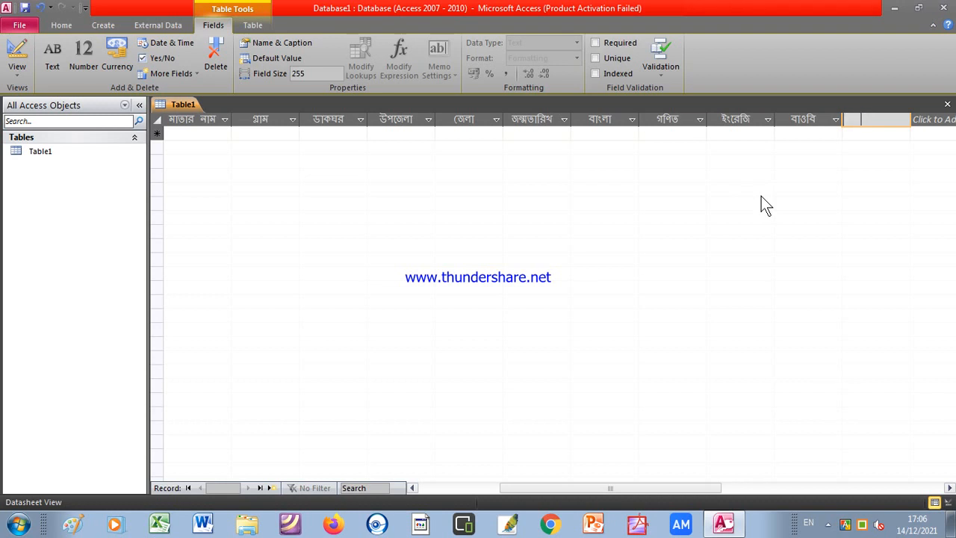
key(Return)
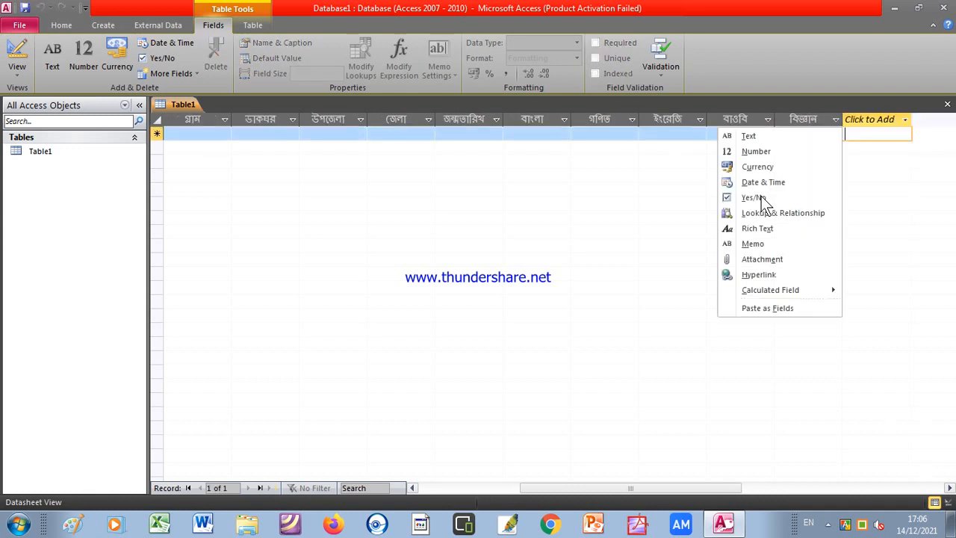
click(755, 136)
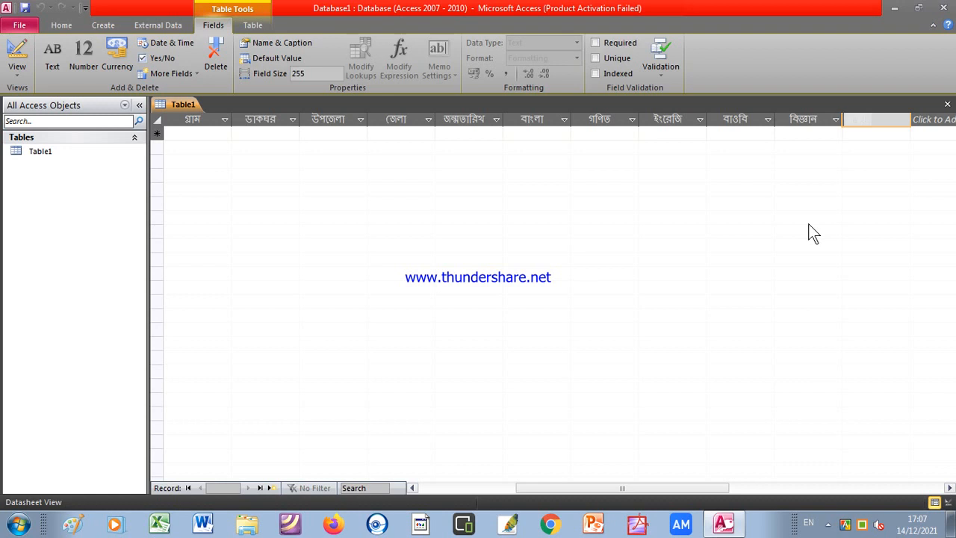
key(BackSpace)
text(ধর্ম)
key(Return)
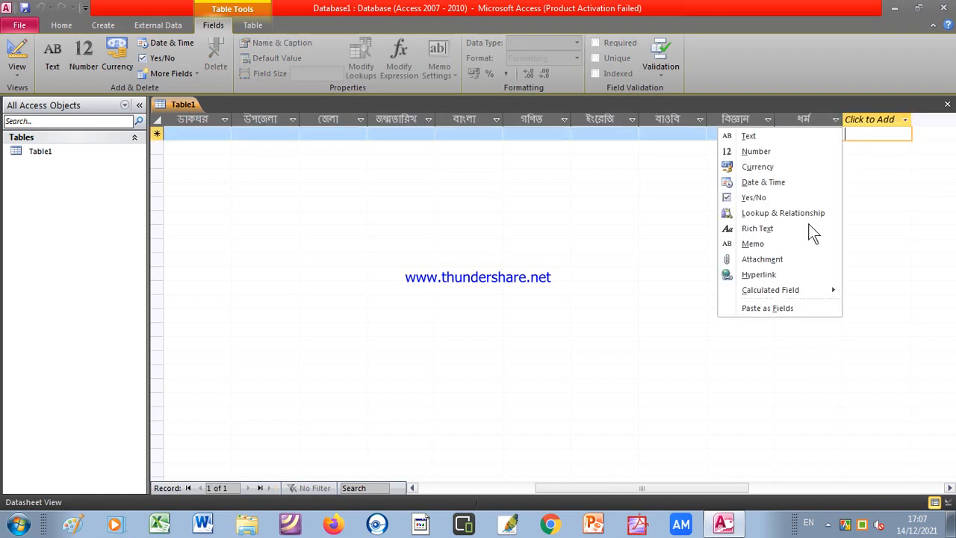
- Add the text fields মোট and গ্রেড after the ধর্ম column
click(763, 136)
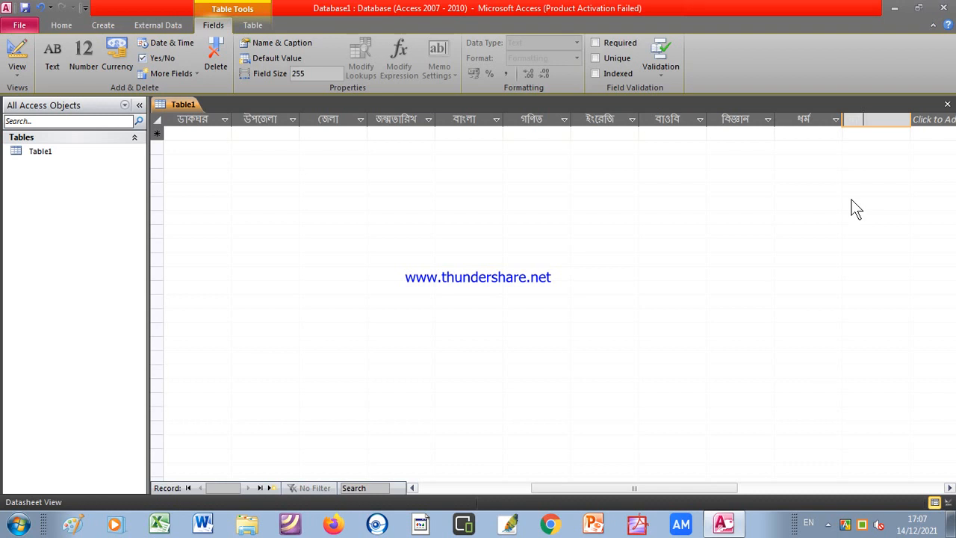
key(Return)
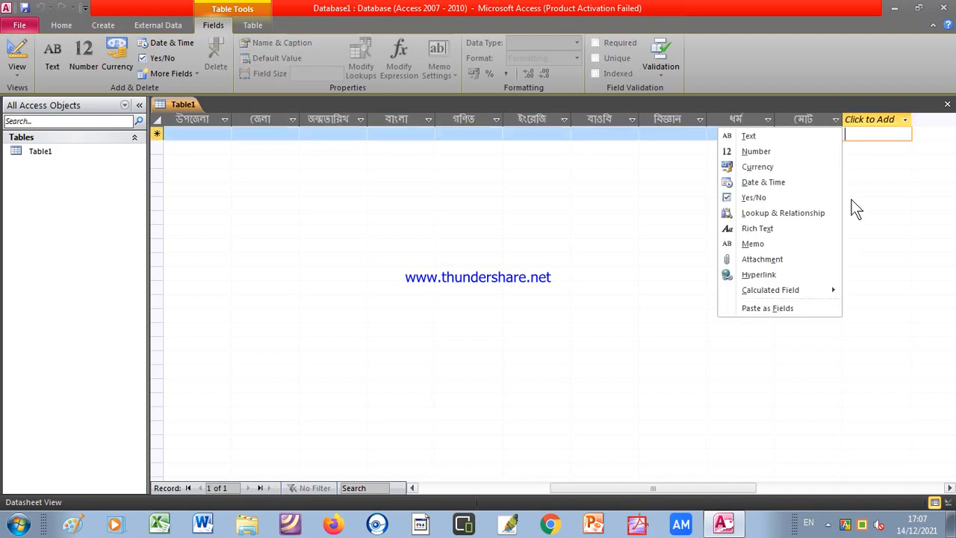
click(762, 135)
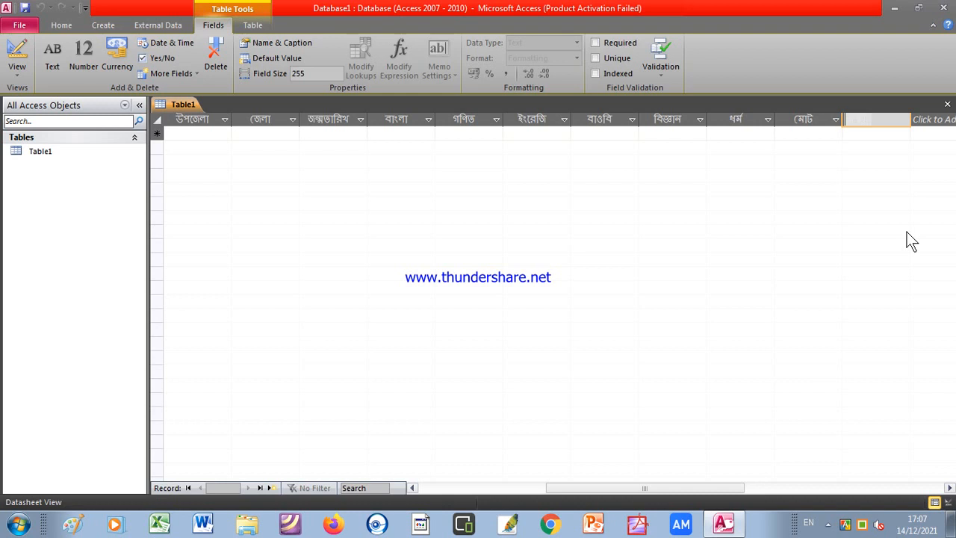
key(BackSpace)
text(গ্রেড)
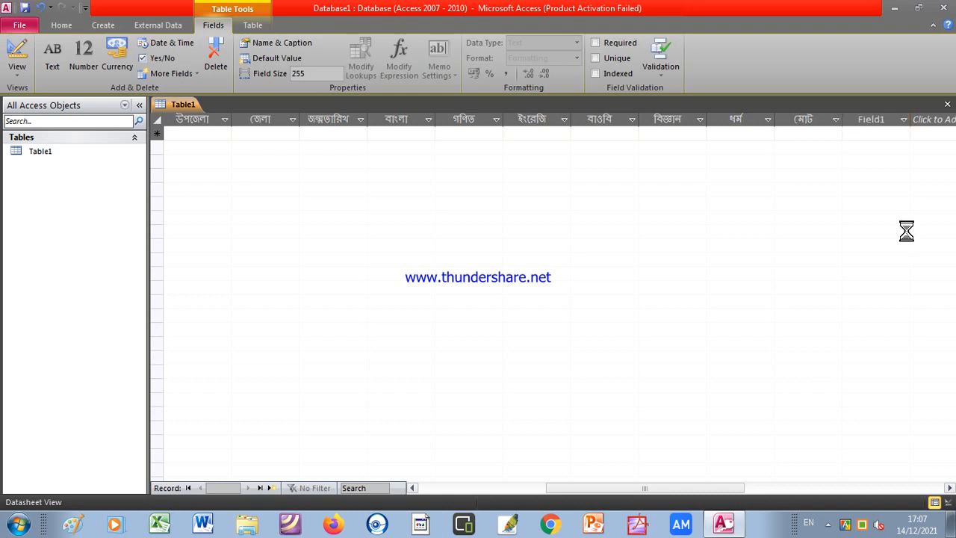
key(Return)
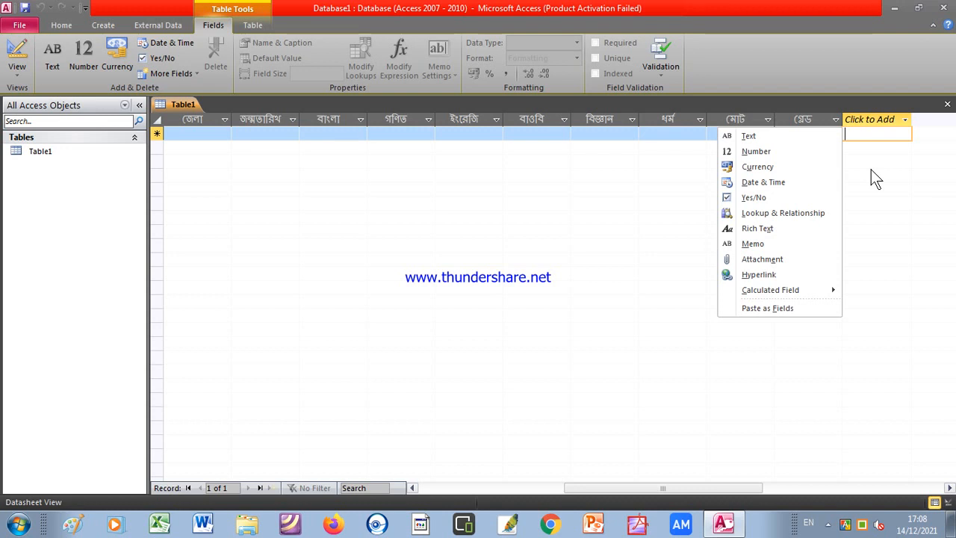
click(620, 196)
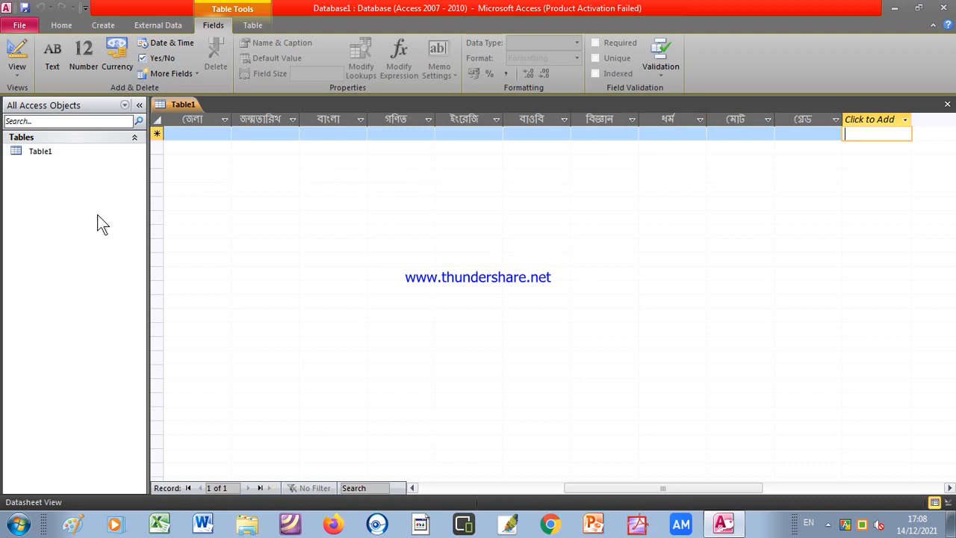
- Save the table under the name শিক্ষার্থীর তথ্য
click(25, 9)
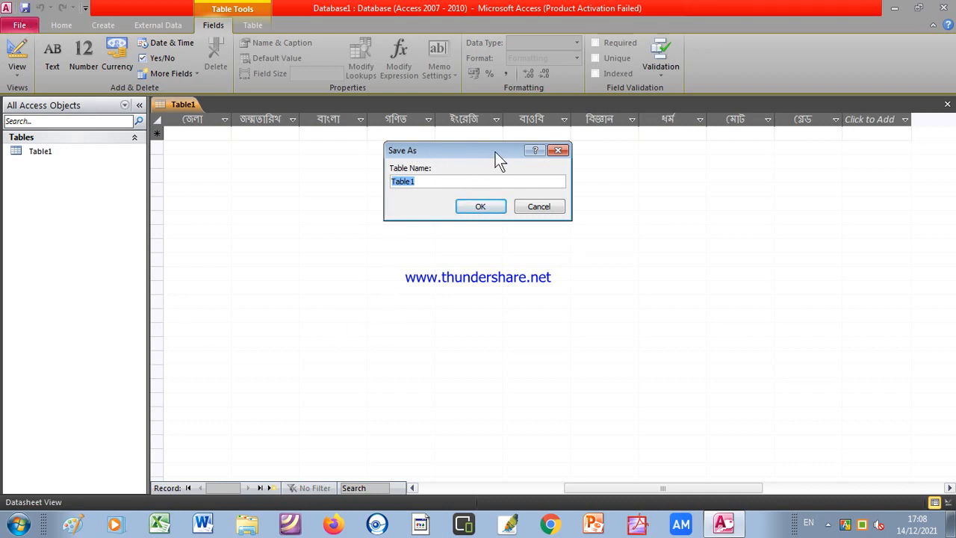
drag(495, 152, 498, 181)
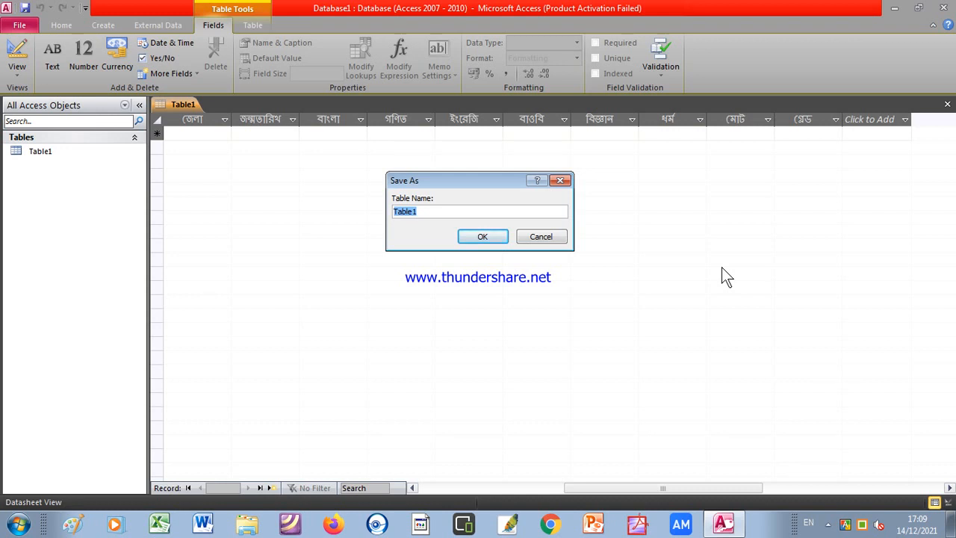
text(ফ)
text(ক্ষার্থ)
text(ীর)
text( তথ্য)
click(482, 237)
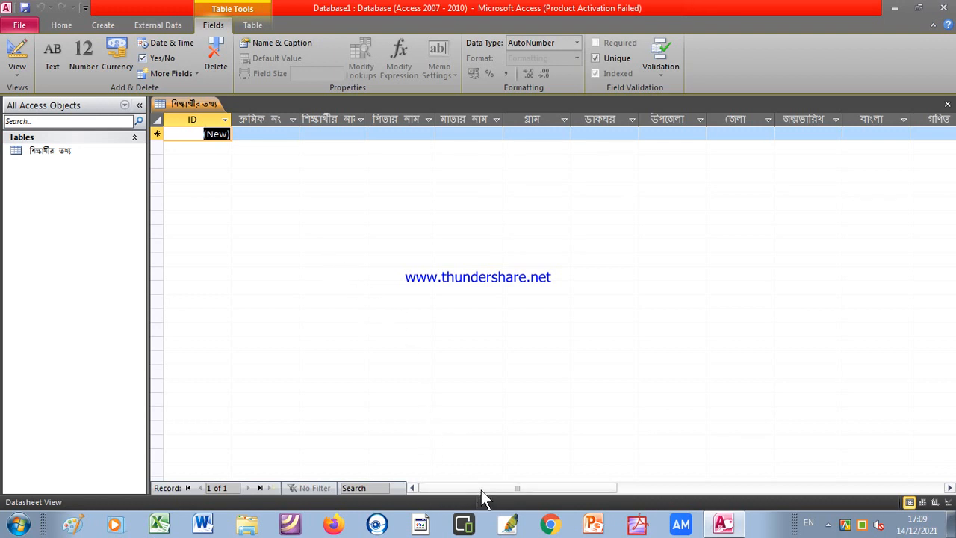
- Check the saved table's columns and switch the table to Design View
drag(482, 491, 626, 467)
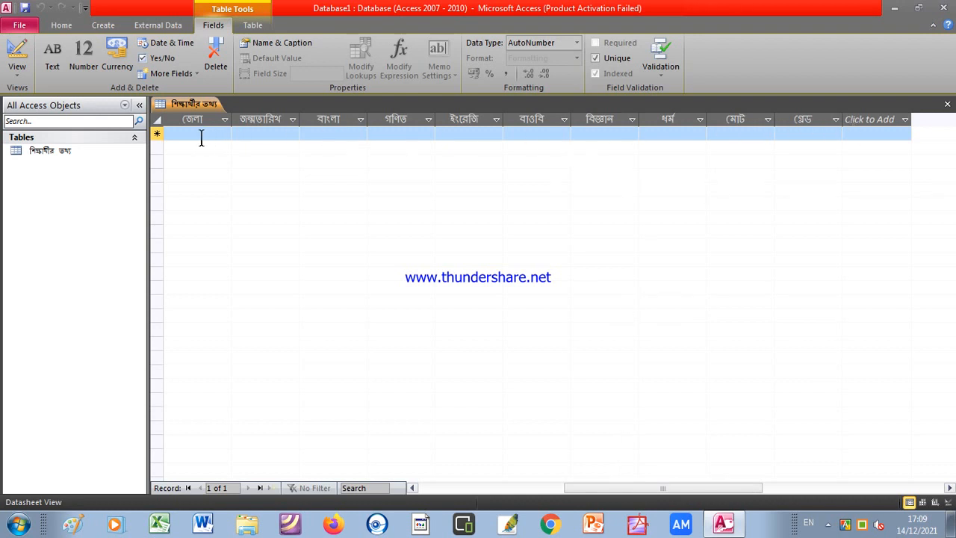
drag(612, 490, 433, 486)
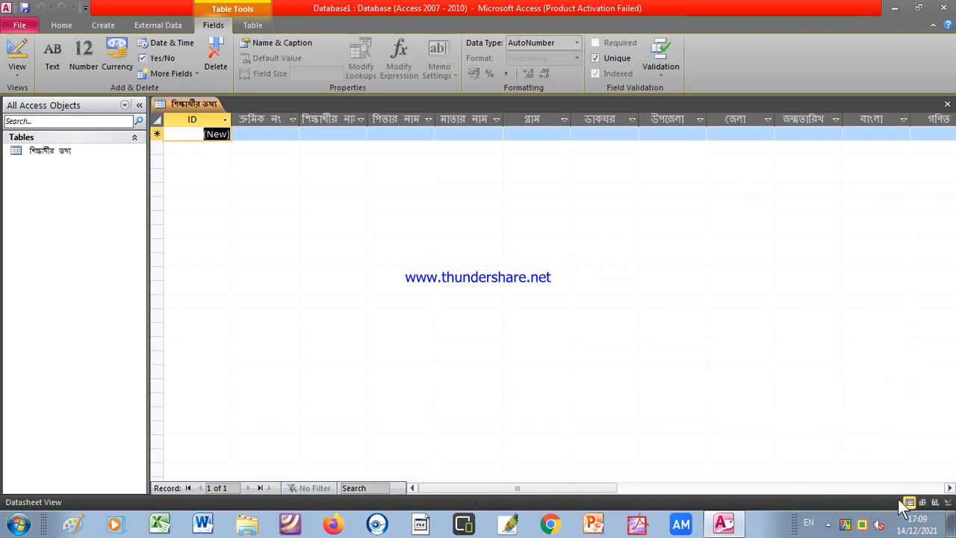
click(946, 503)
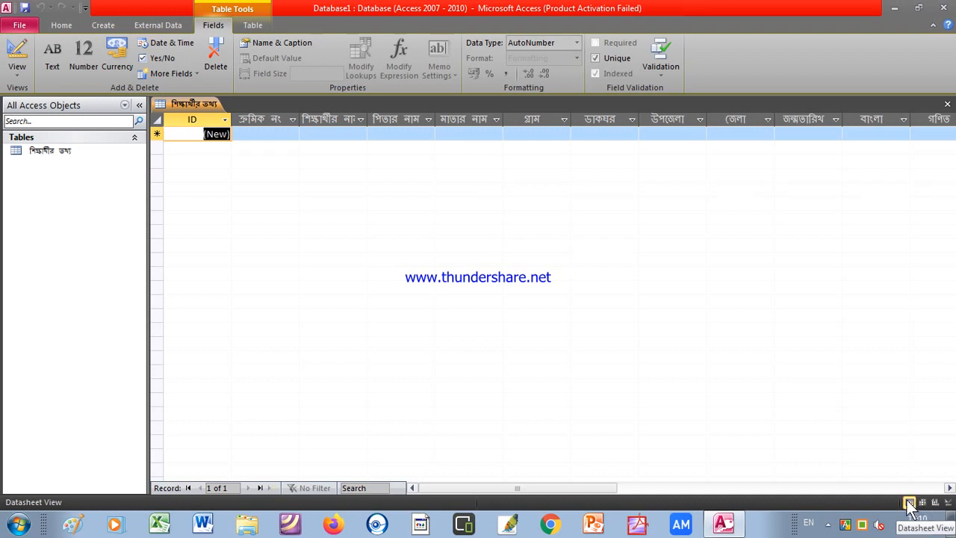
click(948, 503)
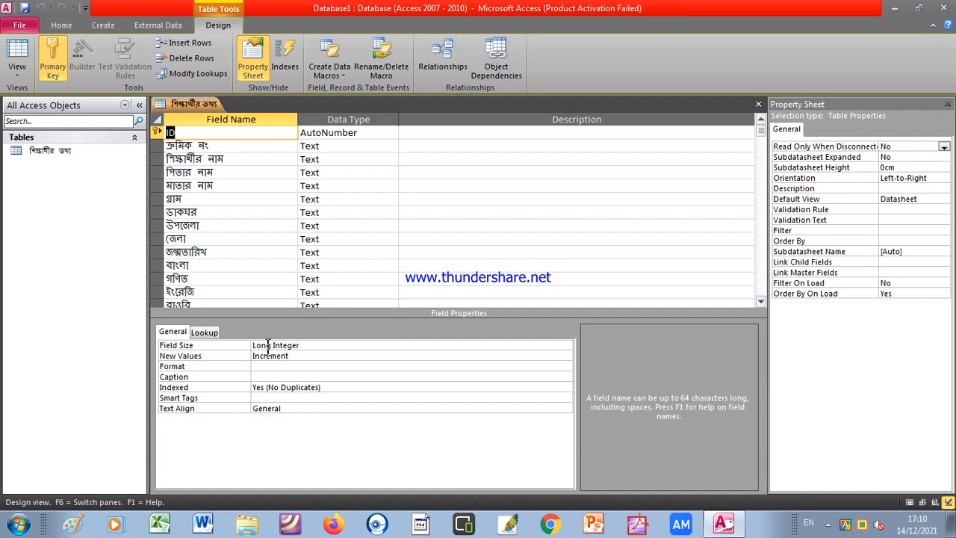
- Set the data type of the ক্রমিক নং field to Number
click(224, 147)
click(338, 147)
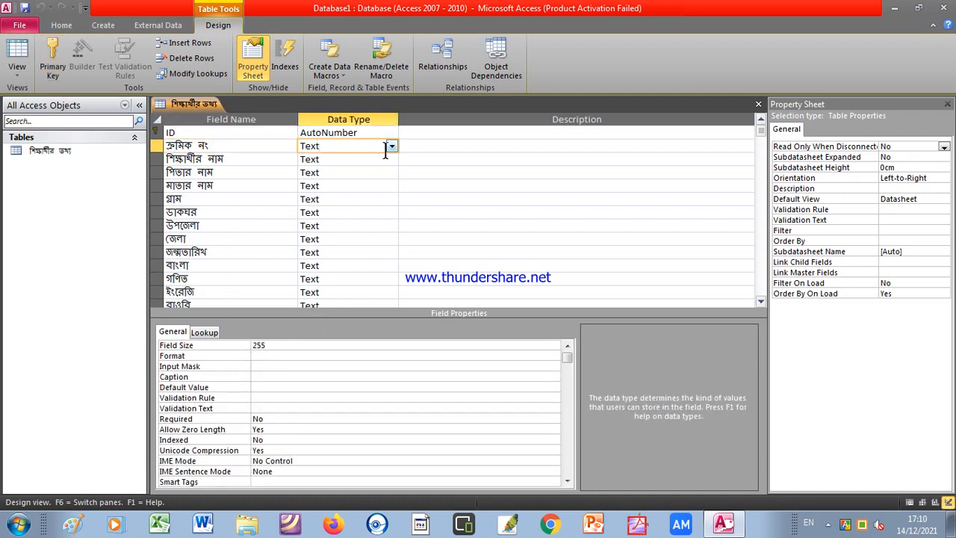
click(392, 146)
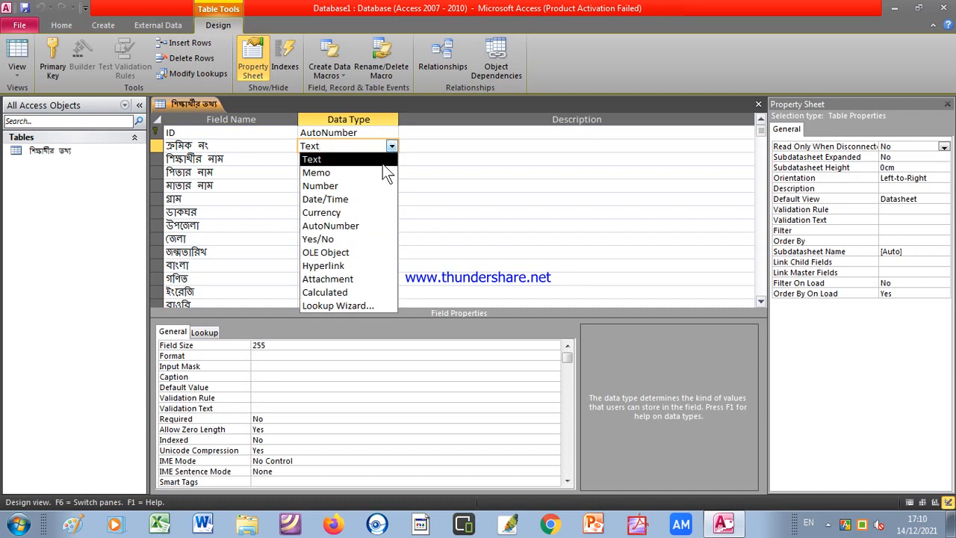
click(339, 188)
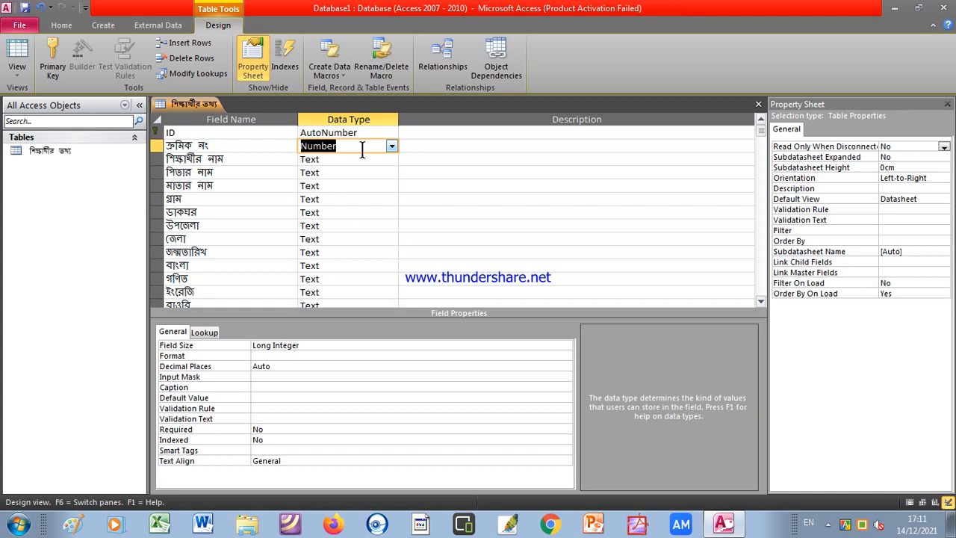
click(239, 256)
click(370, 253)
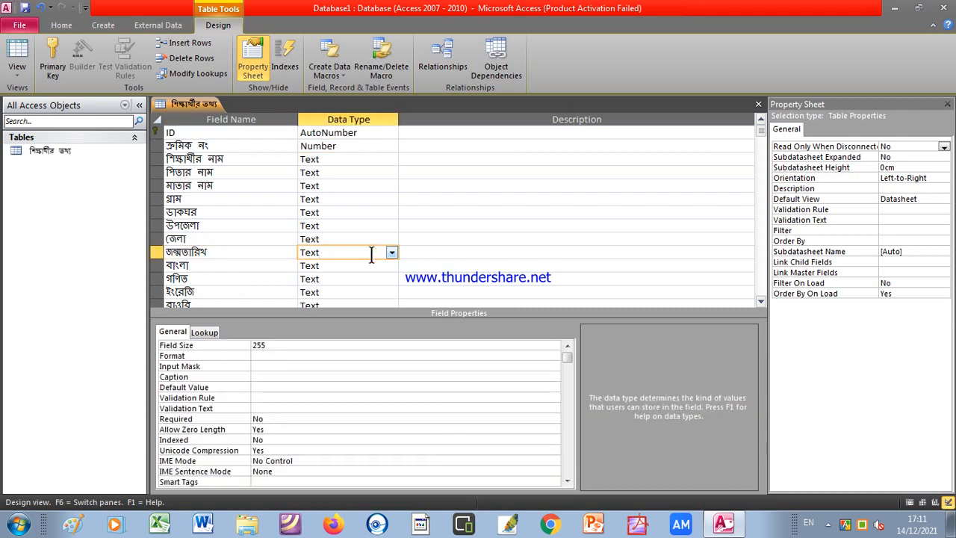
click(392, 254)
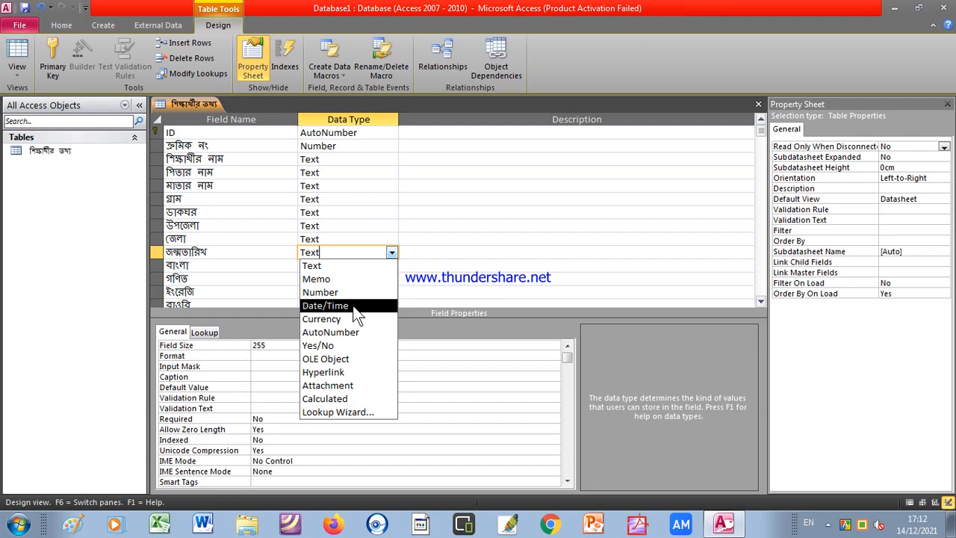
click(392, 252)
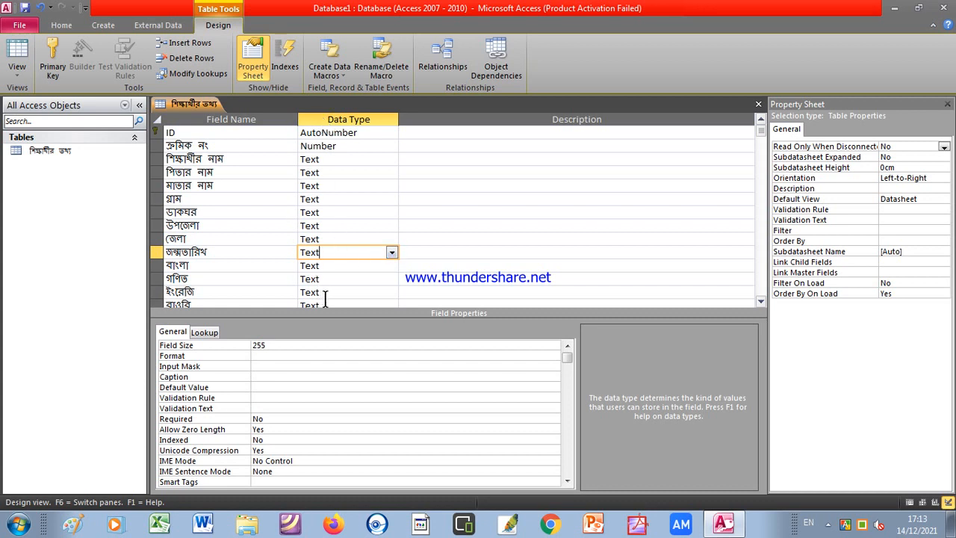
- Set the data type of the বাংলা field to Number
click(198, 267)
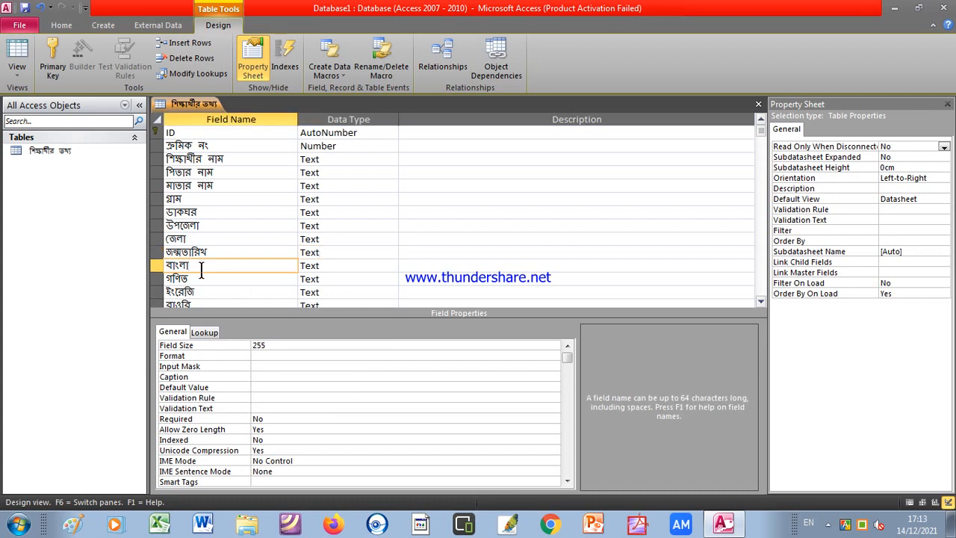
click(344, 265)
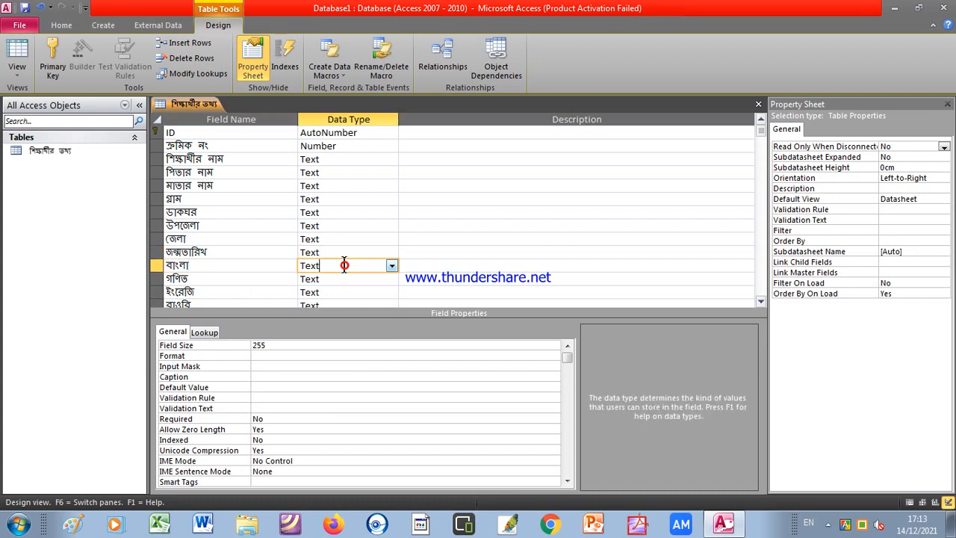
click(392, 266)
click(357, 304)
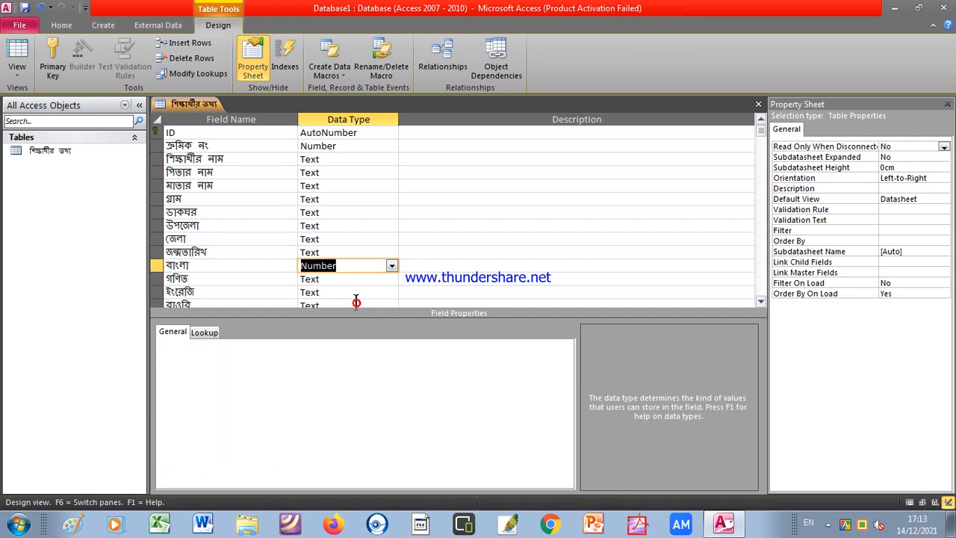
- Set the data type of the গণিত and ইংরেজি fields to Number
click(375, 281)
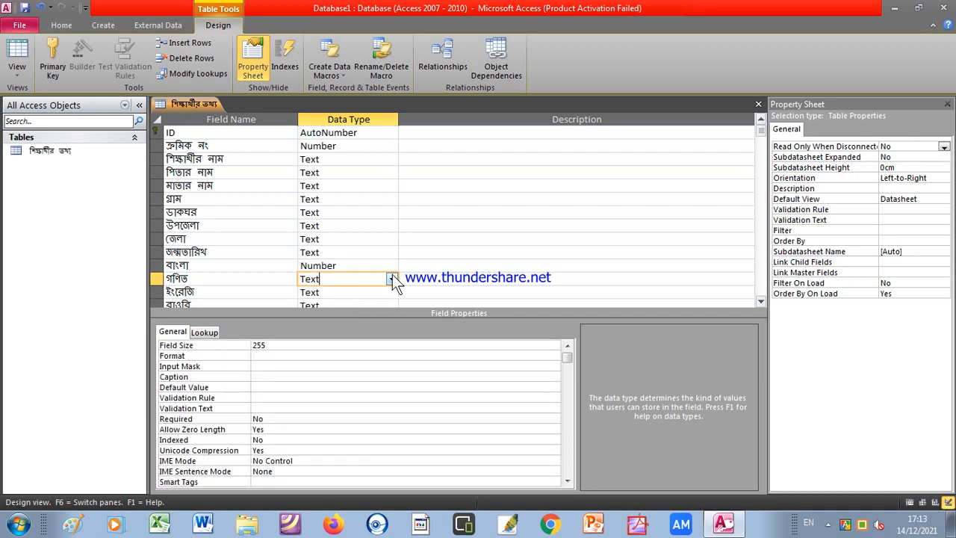
click(388, 278)
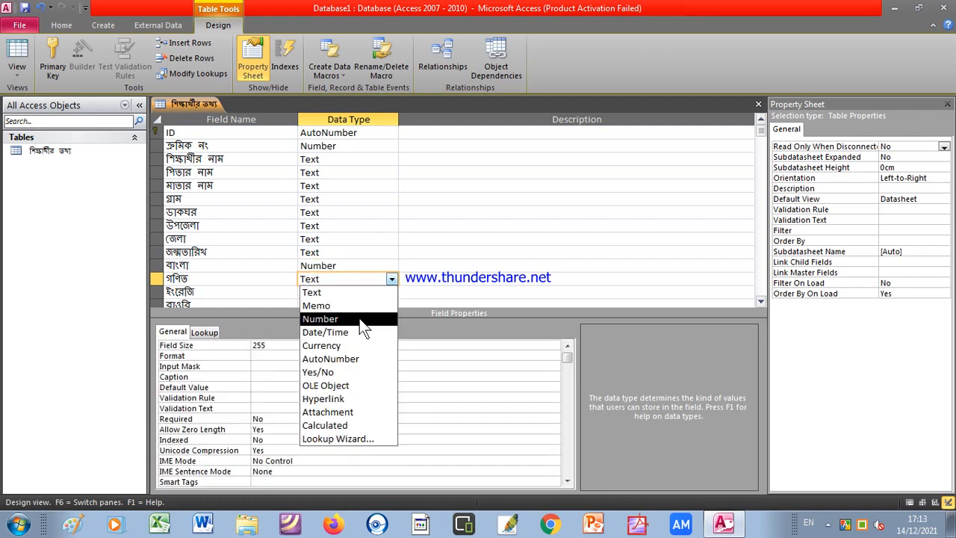
click(360, 319)
click(385, 293)
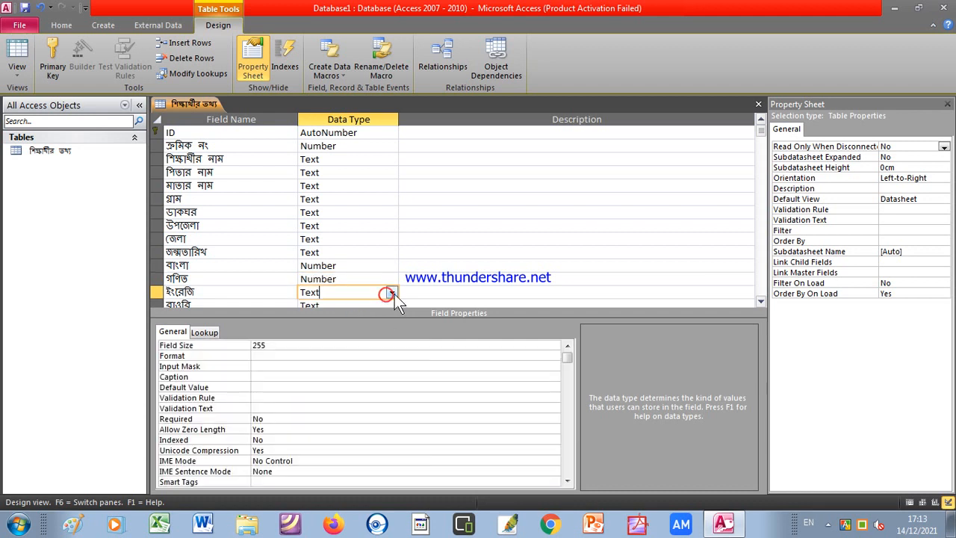
click(391, 293)
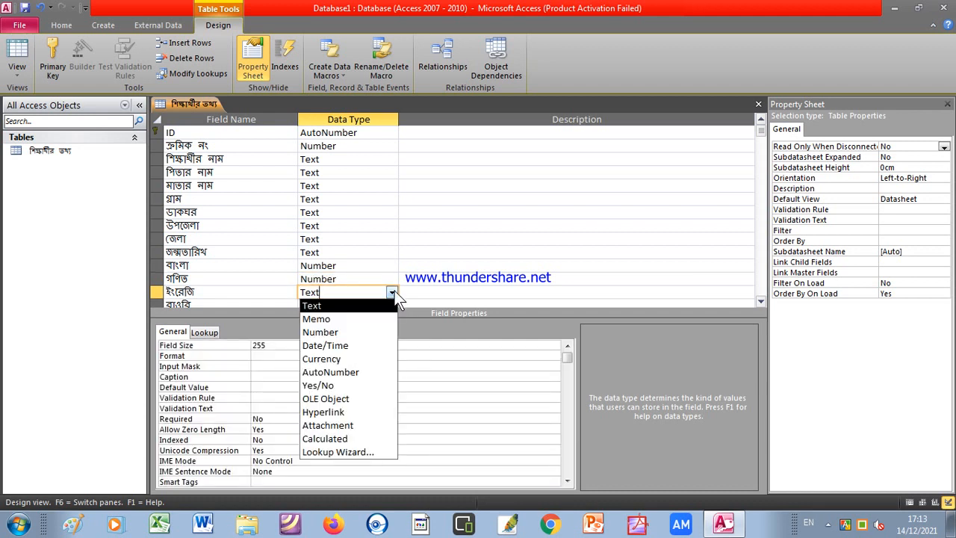
click(361, 331)
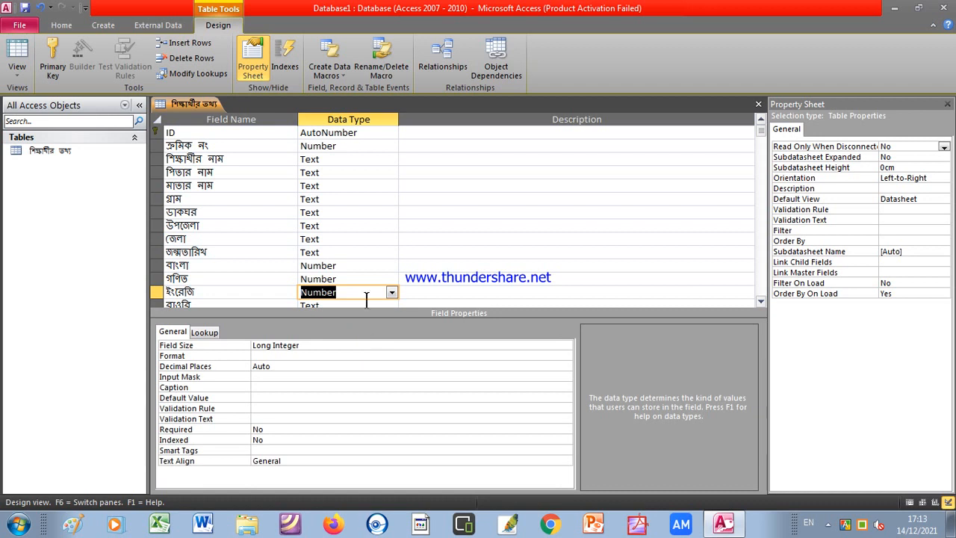
- Review the data types of all fields down to গ্রেড, save the table design and switch the table to Datasheet View
scroll(392, 236, down, 1)
scroll(392, 237, down, 1)
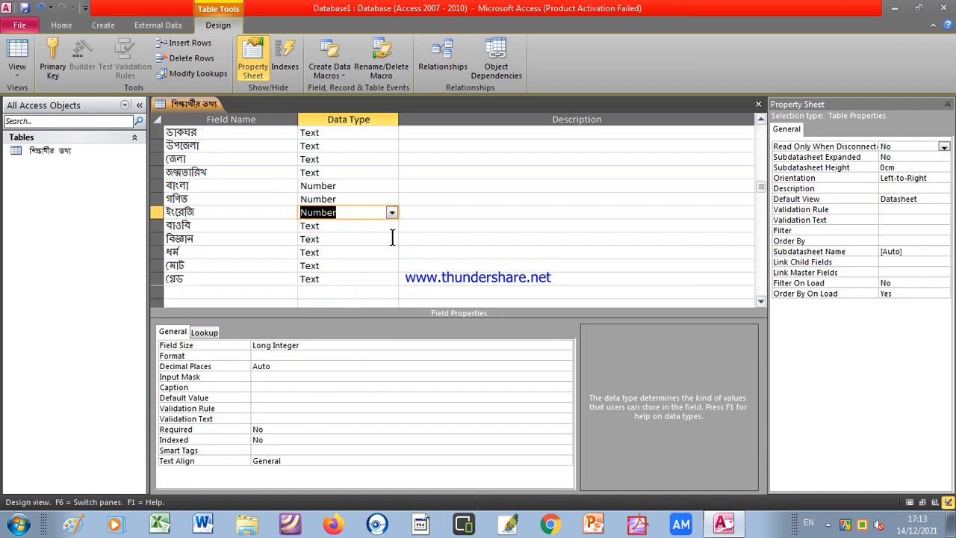
click(363, 224)
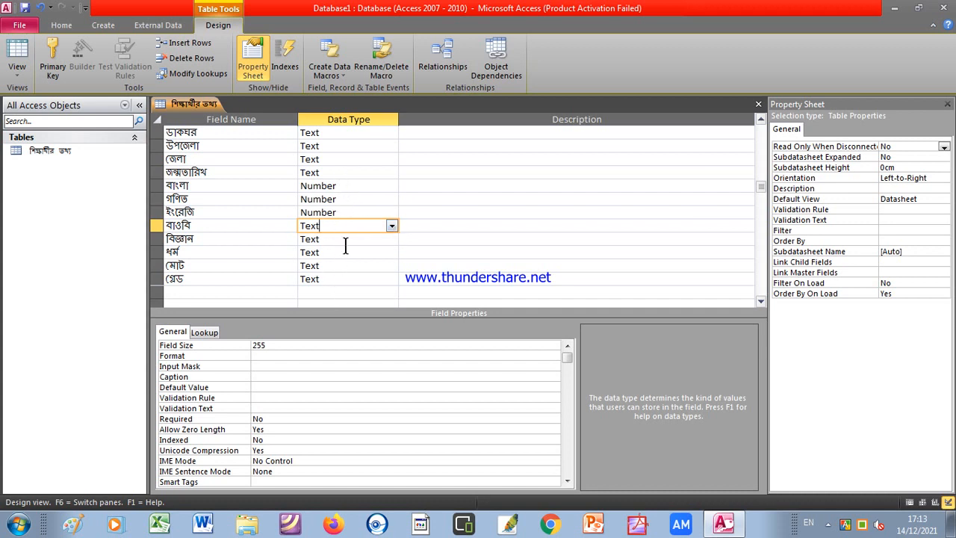
scroll(344, 240, up, 2)
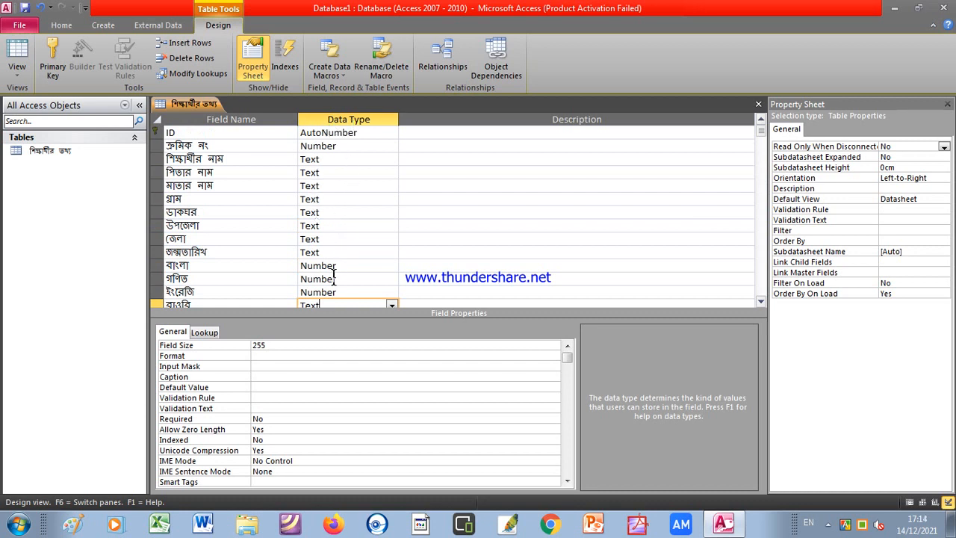
scroll(347, 244, down, 2)
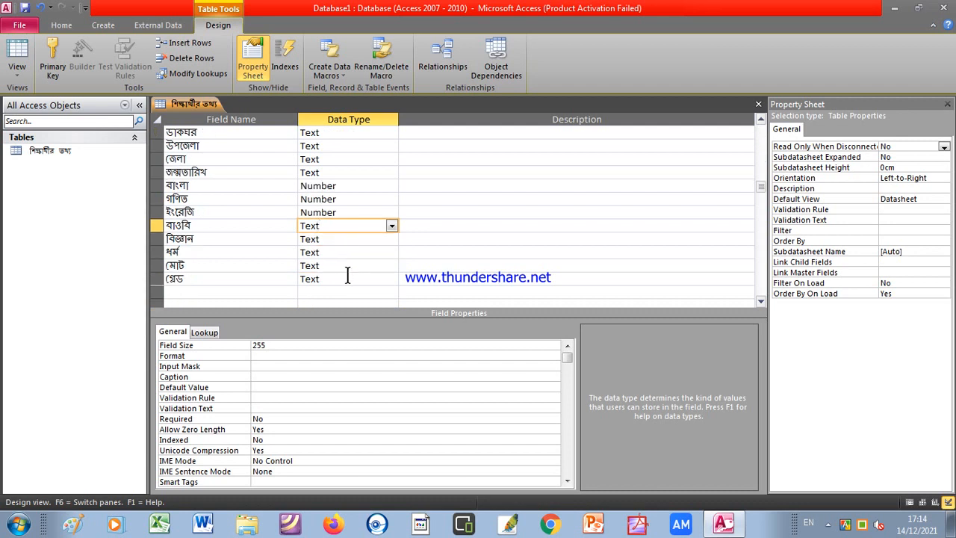
scroll(347, 277, up, 2)
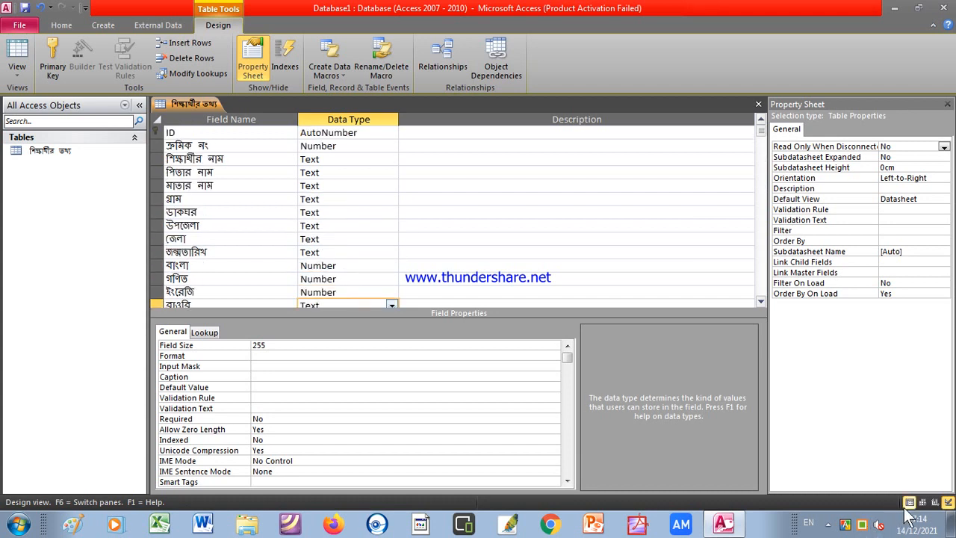
click(909, 502)
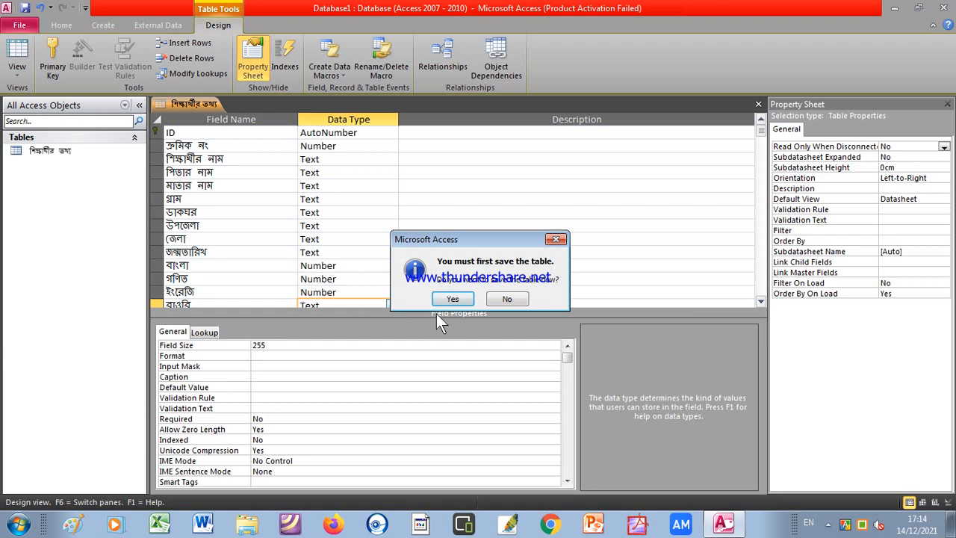
click(453, 299)
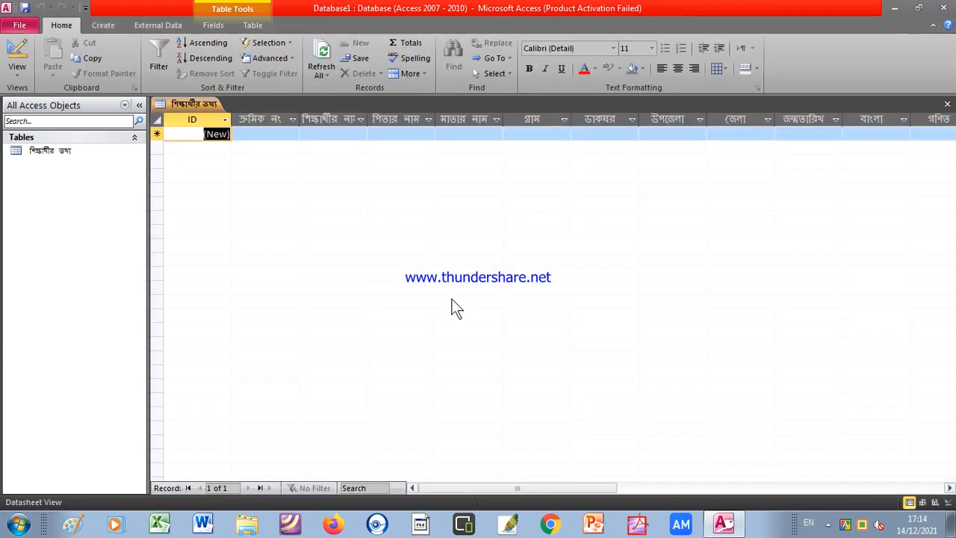